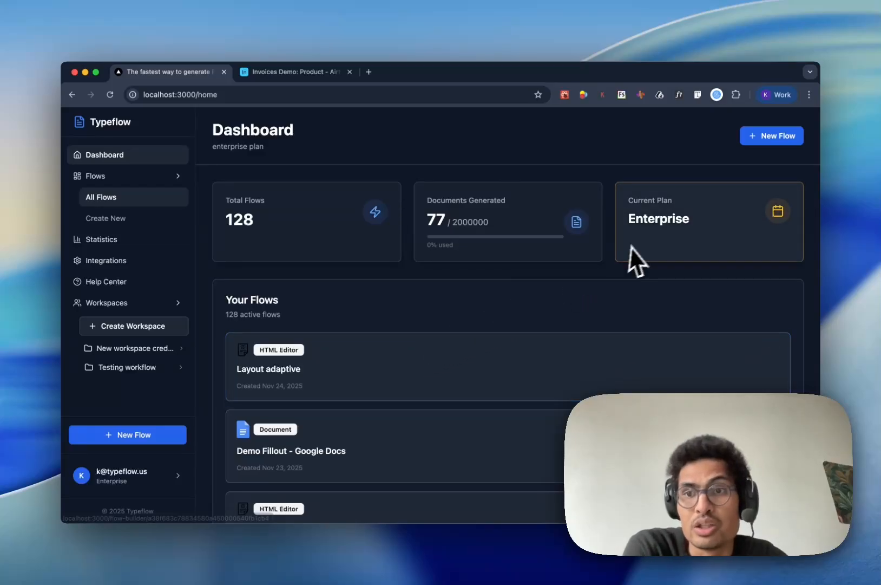
Create a new personal flow with the Template Builder, based on the Classic Invoice template.
{"action": "left_click", "coordinate": [767, 152]}
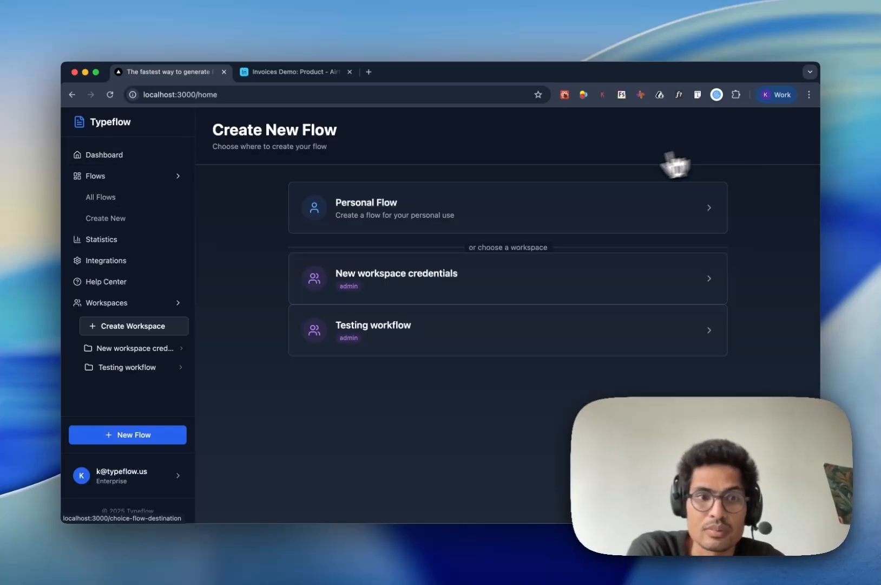
{"action": "left_click", "coordinate": [416, 212]}
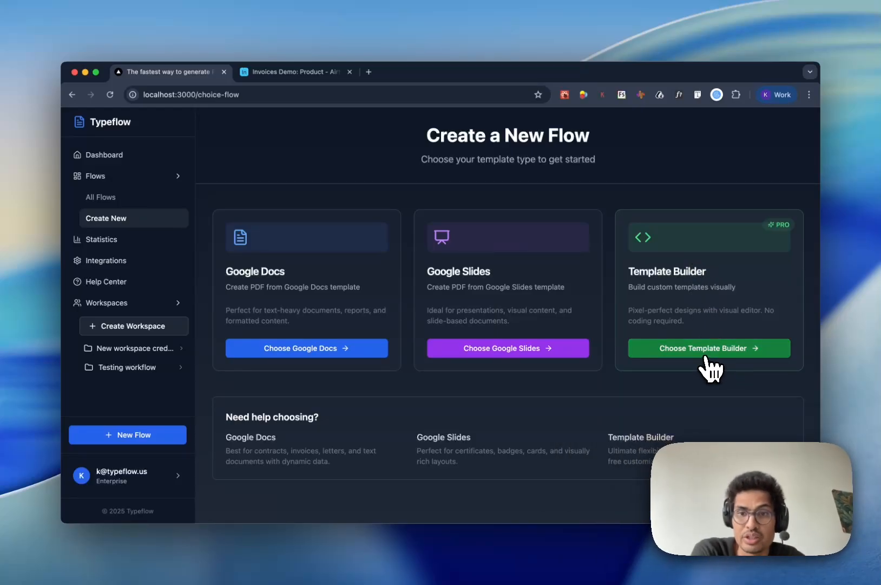
{"action": "left_click", "coordinate": [705, 358]}
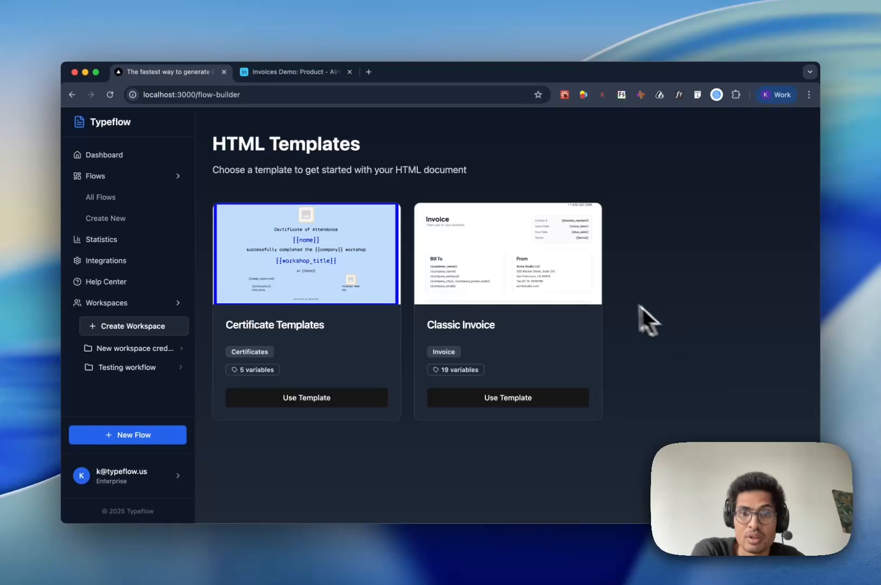
{"action": "left_click", "coordinate": [533, 399]}
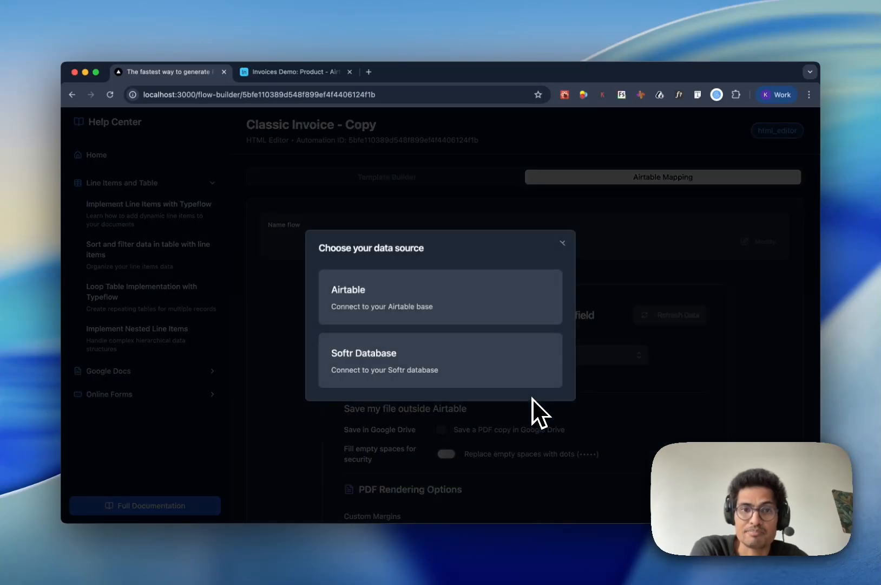
Set up direct PDF generation in Airtable using the Invoices Demo base, the Users table and the PDF File attachment field.
{"action": "left_click", "coordinate": [469, 299]}
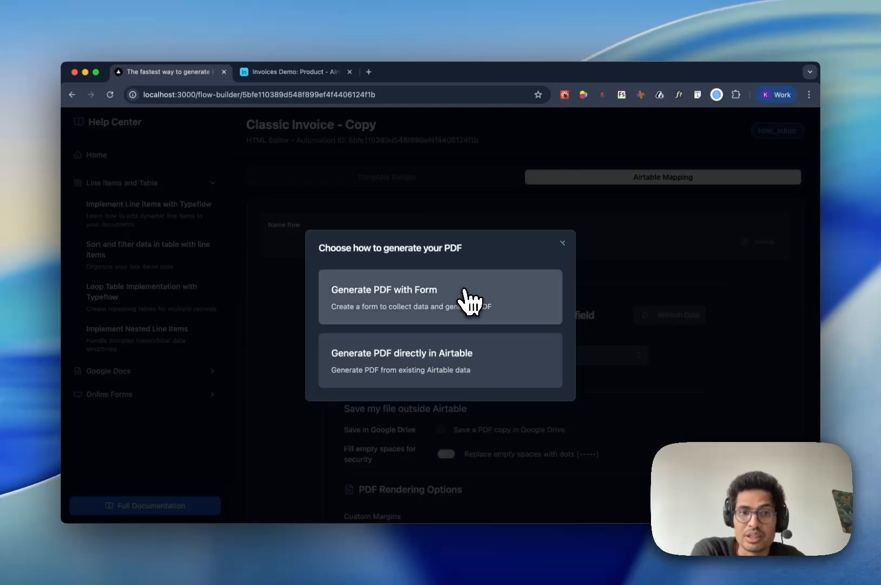
{"action": "left_click", "coordinate": [454, 379]}
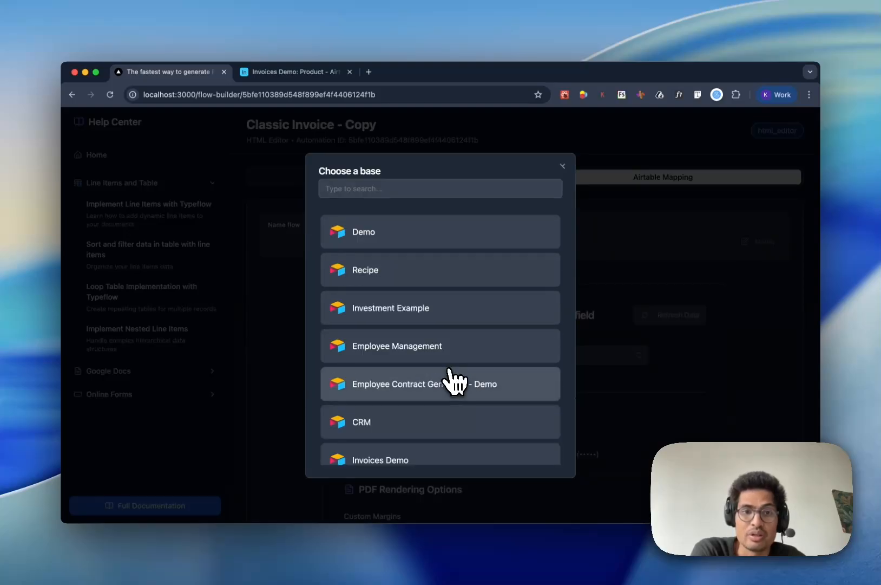
{"action": "scroll", "coordinate": [410, 400], "scroll_direction": "down", "scroll_amount": 1}
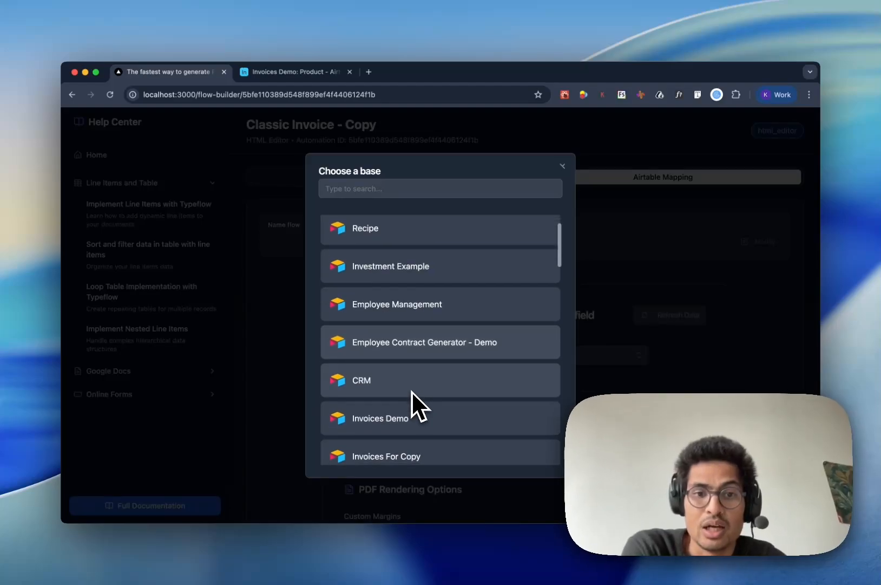
{"action": "left_click", "coordinate": [414, 425]}
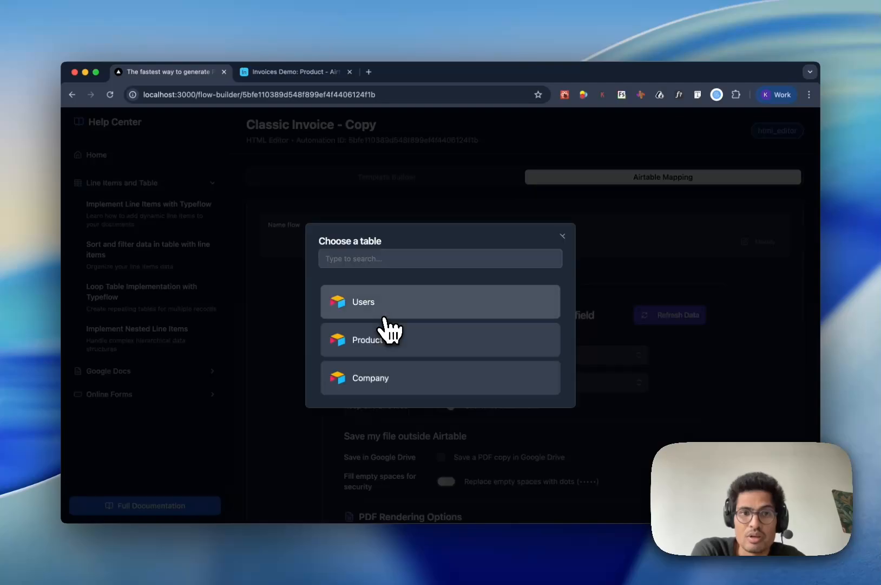
{"action": "left_click", "coordinate": [387, 313]}
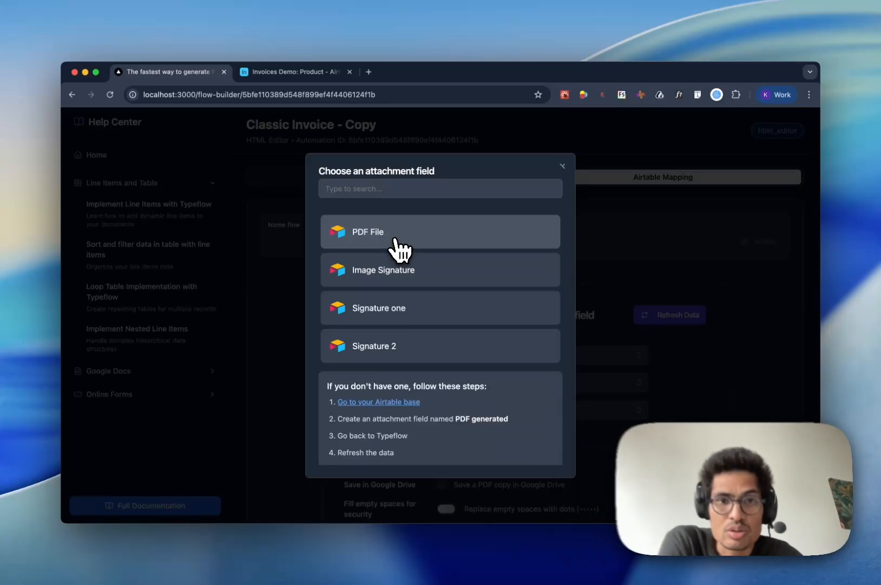
{"action": "left_click", "coordinate": [396, 241]}
Name the flow "Print Label Demo" and create it.
{"action": "left_click", "coordinate": [383, 319]}
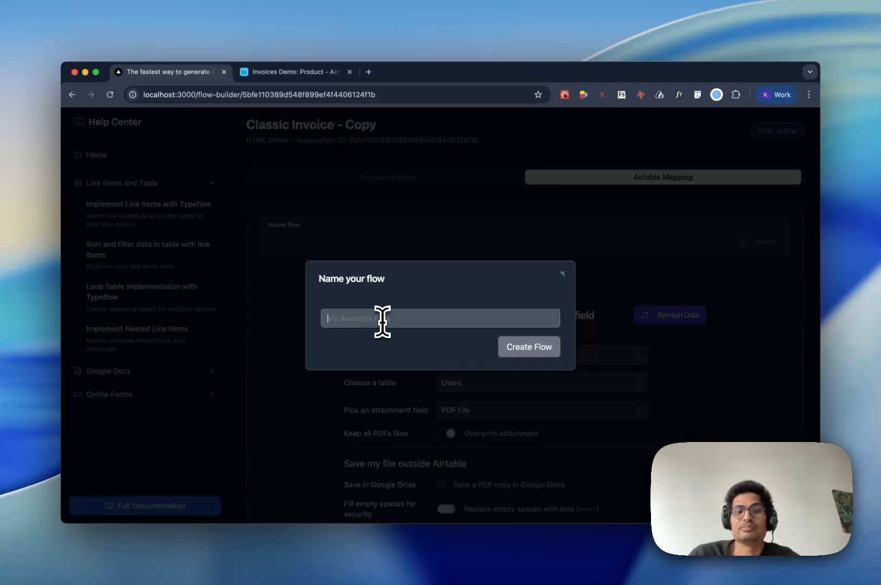
{"action": "type", "text": "Print Lab"}
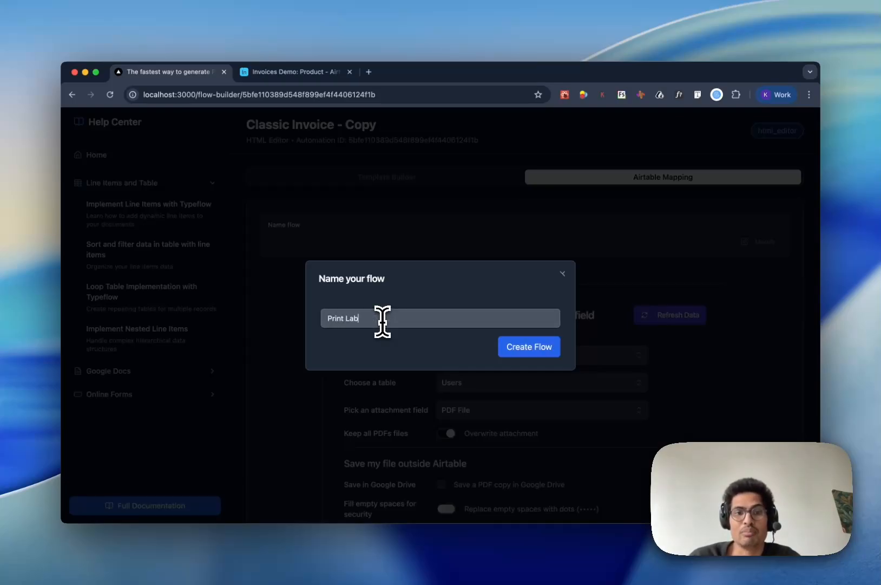
{"action": "type", "text": "el Demo"}
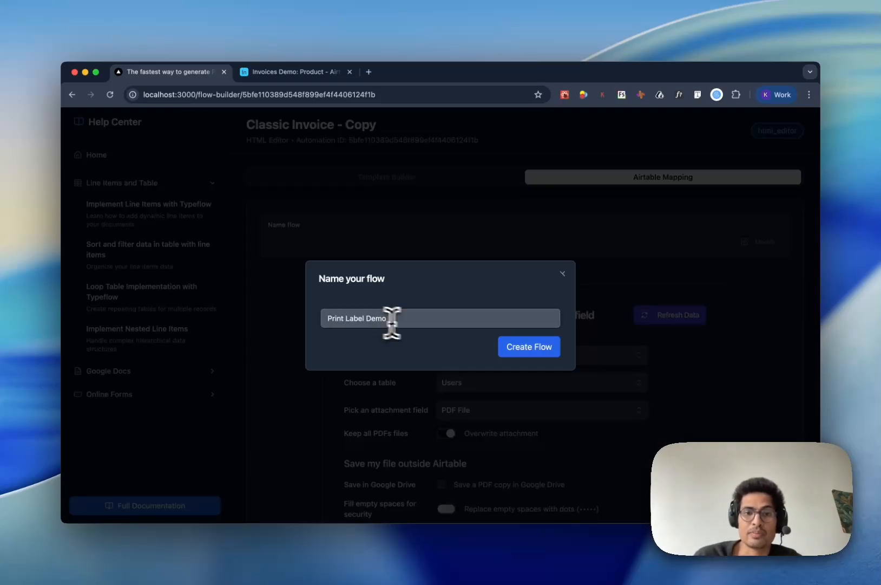
{"action": "left_click", "coordinate": [522, 351]}
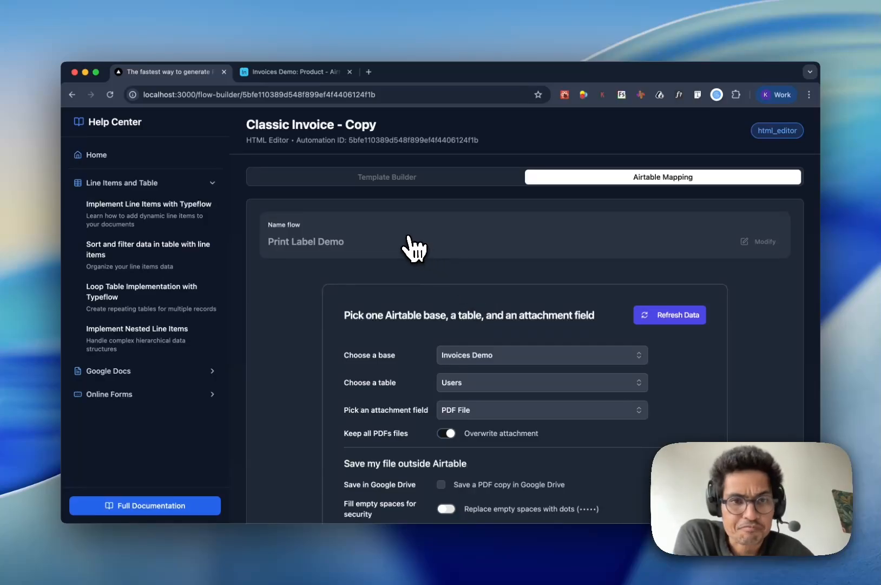
Open the flow's template editor and clear the entire invoice layout from the canvas.
{"action": "left_click", "coordinate": [401, 182]}
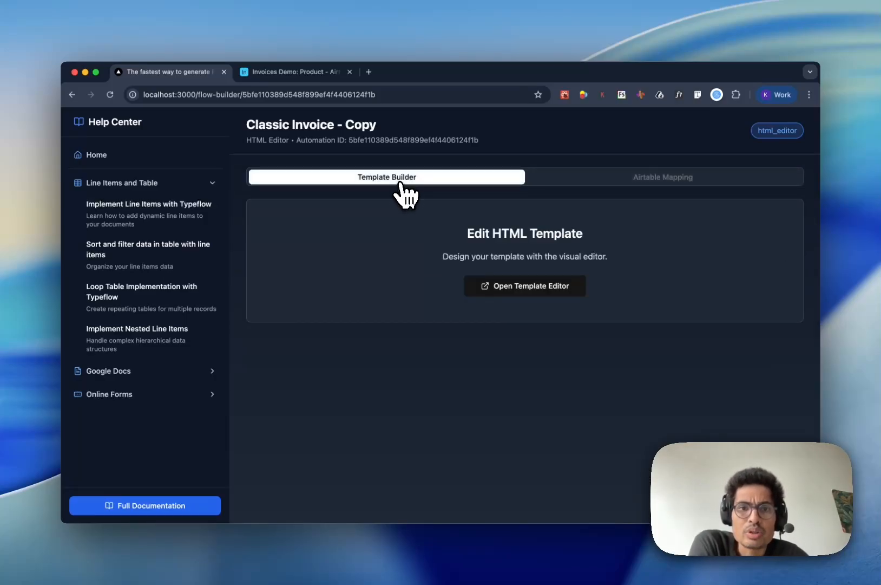
{"action": "left_click", "coordinate": [514, 287]}
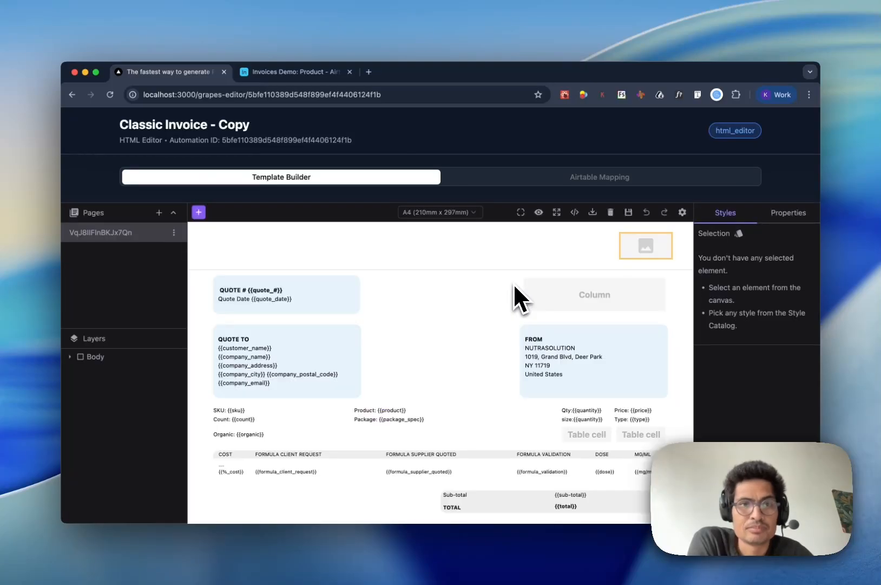
{"action": "left_click", "coordinate": [612, 211]}
{"action": "left_click", "coordinate": [523, 336]}
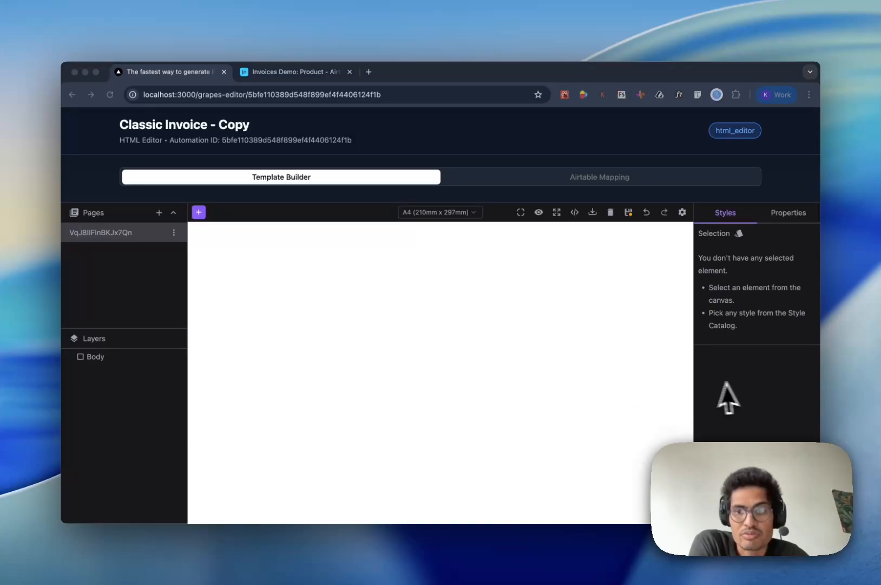
Insert the Print Label layout block onto the empty page.
{"action": "left_click", "coordinate": [199, 212]}
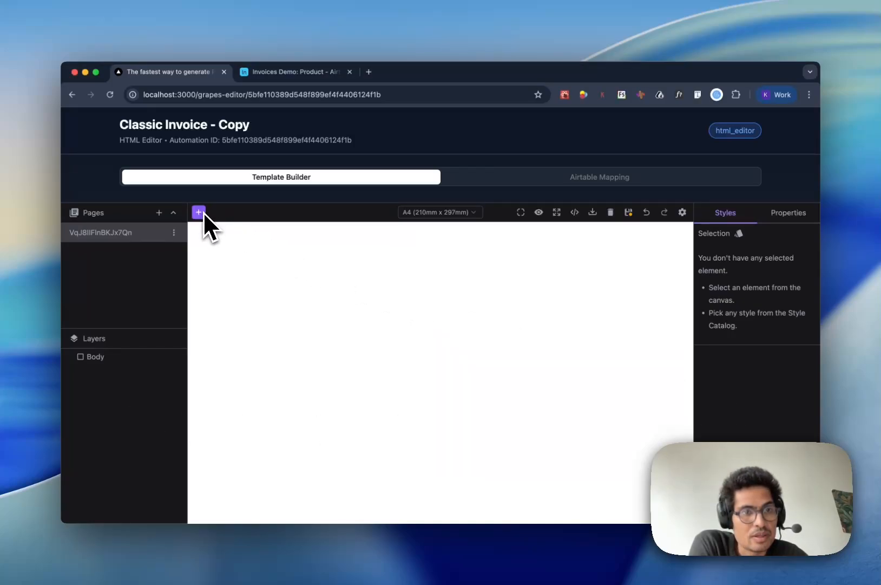
{"action": "left_click", "coordinate": [200, 213]}
{"action": "scroll", "coordinate": [163, 314], "scroll_direction": "down", "scroll_amount": 4}
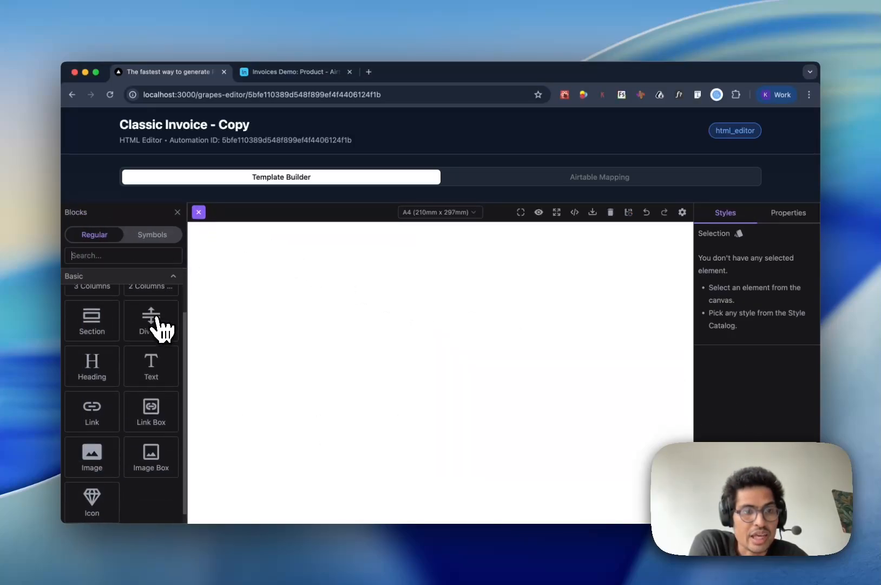
{"action": "scroll", "coordinate": [162, 327], "scroll_direction": "down", "scroll_amount": 8}
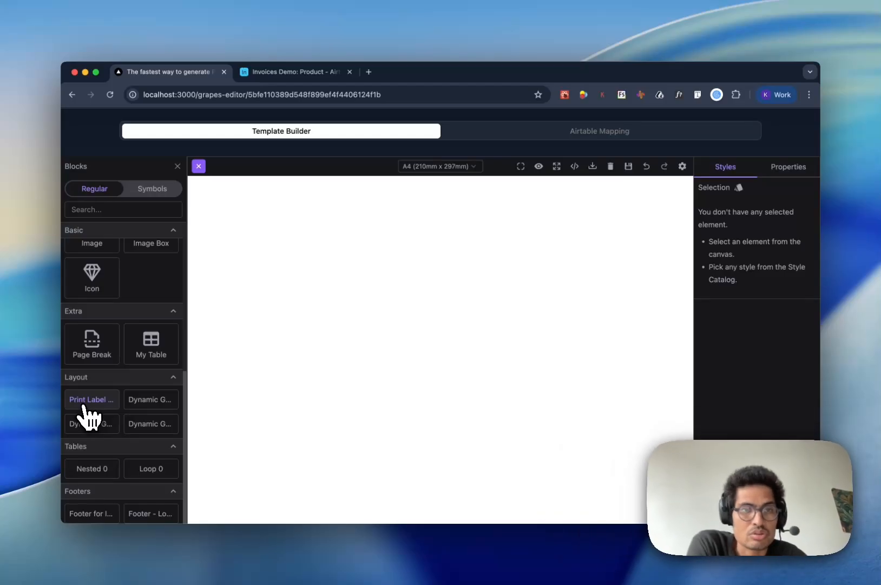
{"action": "left_click_drag", "start_coordinate": [86, 407], "coordinate": [392, 327]}
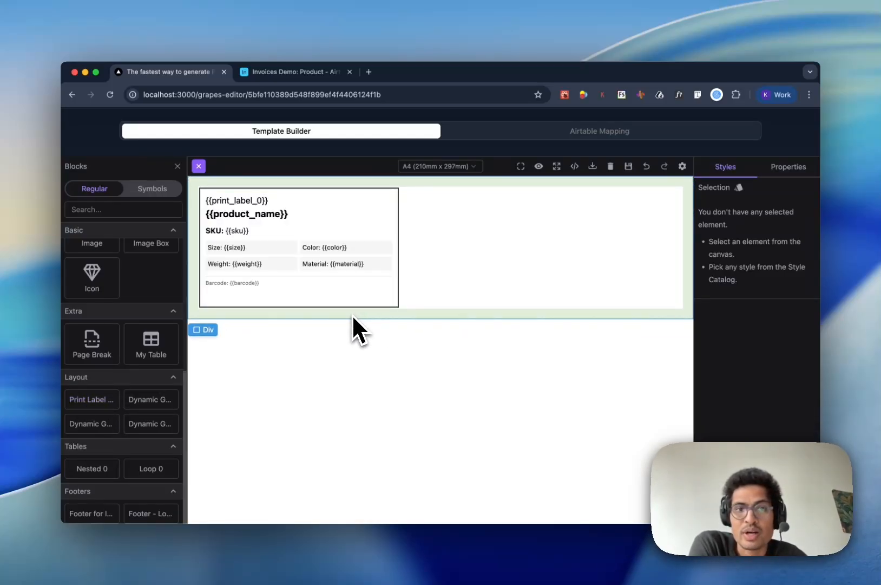
Round the corners of the label card's container with a 20 px border radius.
{"action": "double_click", "coordinate": [238, 213]}
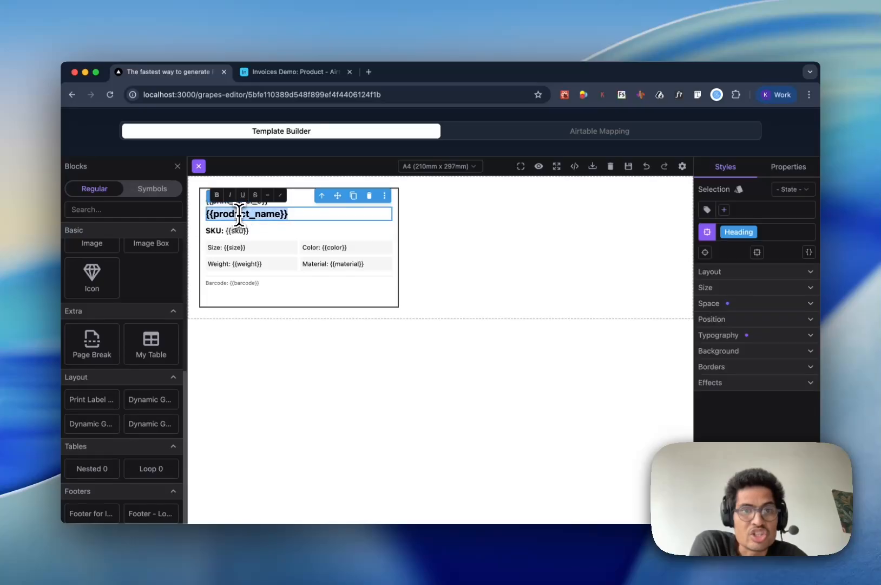
{"action": "left_click", "coordinate": [240, 213]}
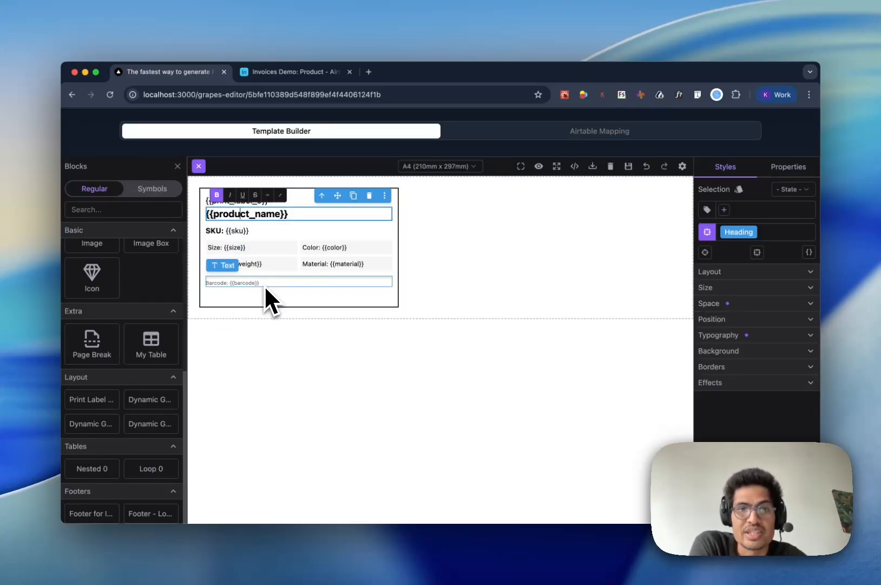
{"action": "left_click", "coordinate": [268, 302]}
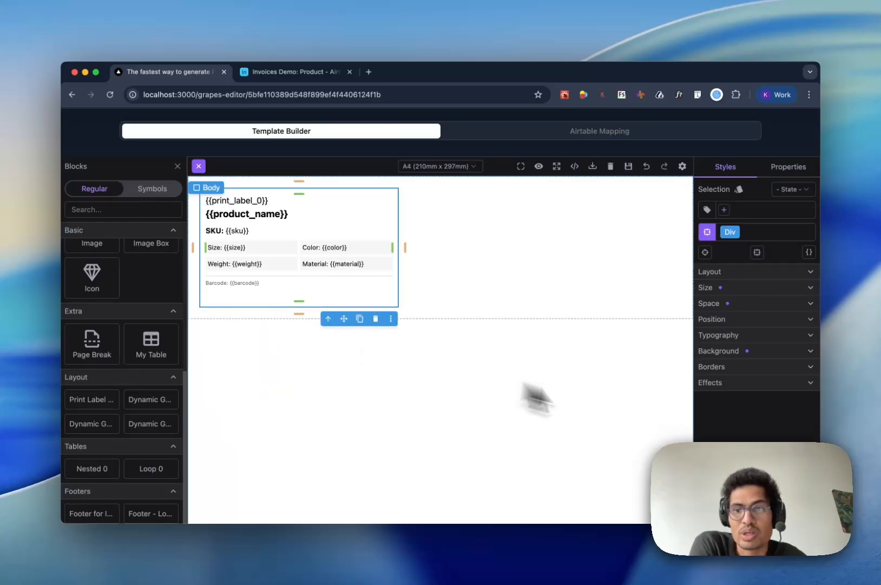
{"action": "left_click", "coordinate": [742, 367]}
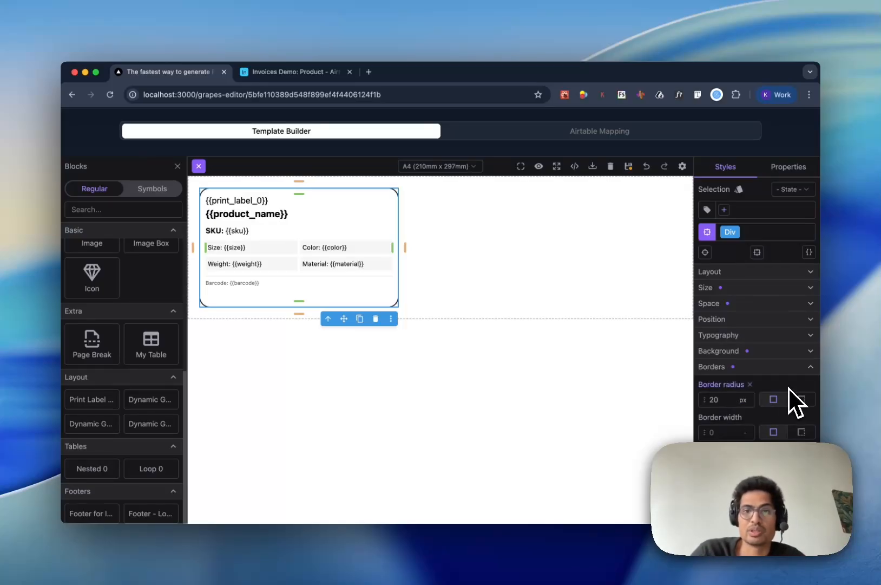
{"action": "left_click", "coordinate": [515, 424]}
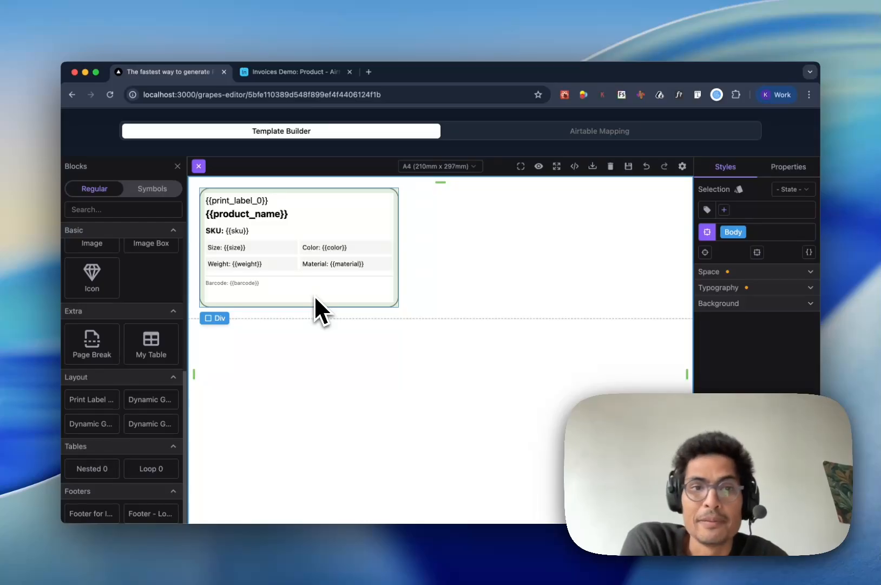
Try placing two extra copies of the label card on the page and delete them, keeping a single card.
{"action": "left_click", "coordinate": [316, 298]}
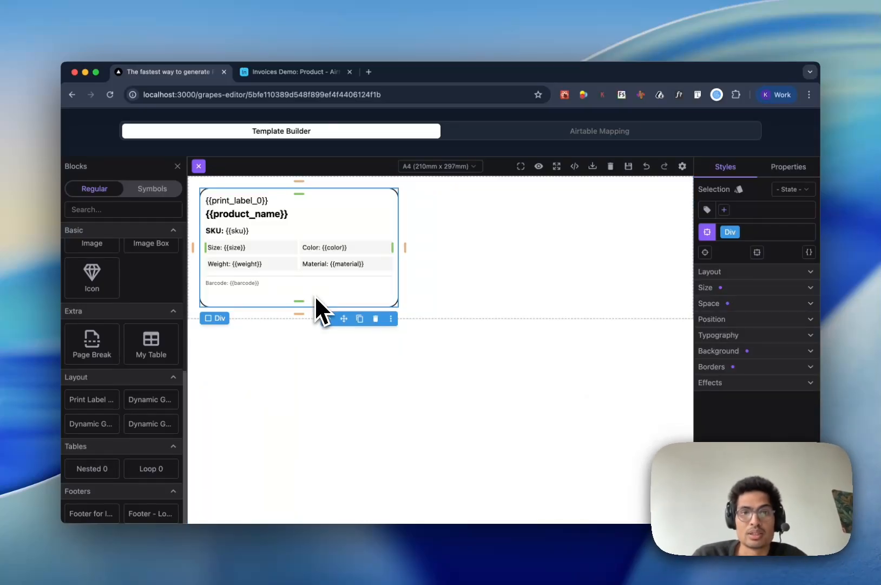
{"action": "key", "text": "super+v"}
{"action": "key", "text": "super+v"}
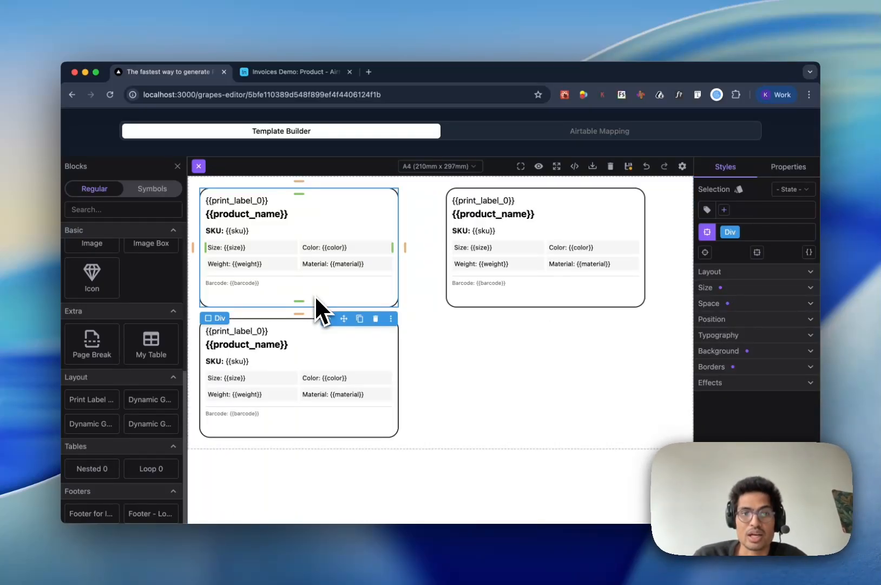
{"action": "key", "text": "BackSpace"}
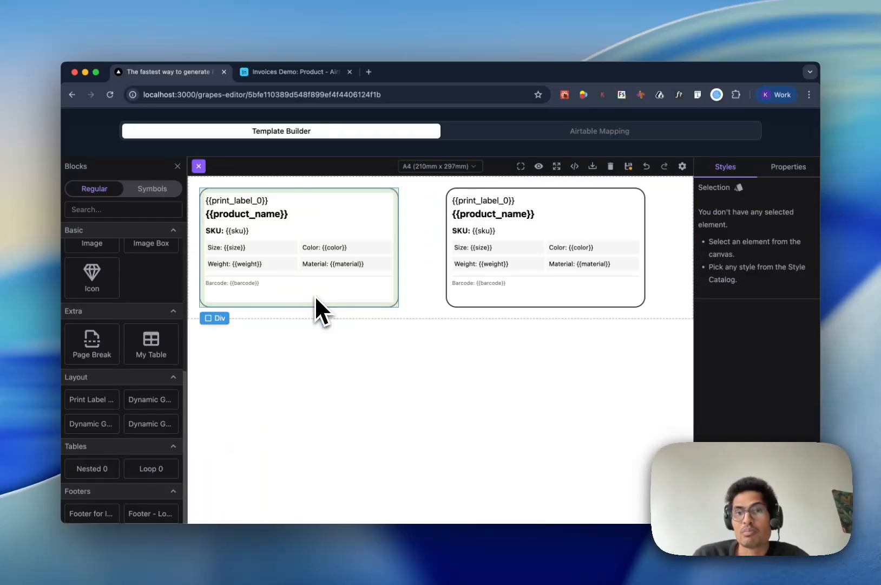
{"action": "left_click", "coordinate": [519, 301]}
{"action": "key", "text": "BackSpace"}
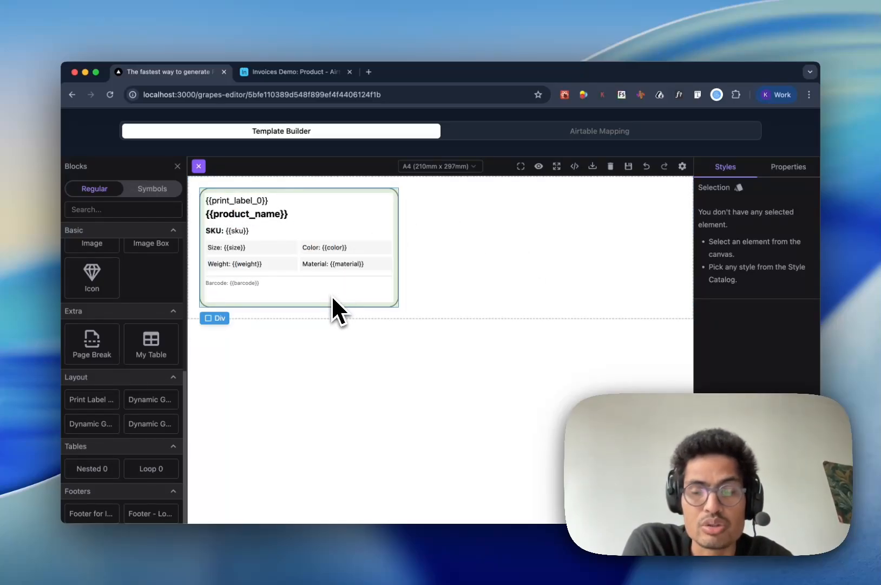
Open the Airtable mapping settings of the Print Label Demo flow at the variable and label mapping sections.
{"action": "left_click", "coordinate": [591, 138]}
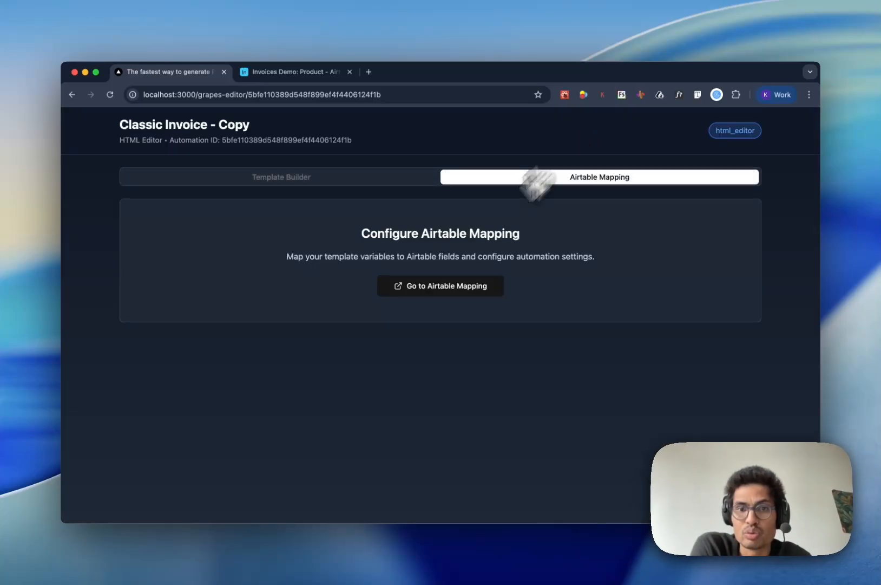
{"action": "left_click", "coordinate": [426, 289]}
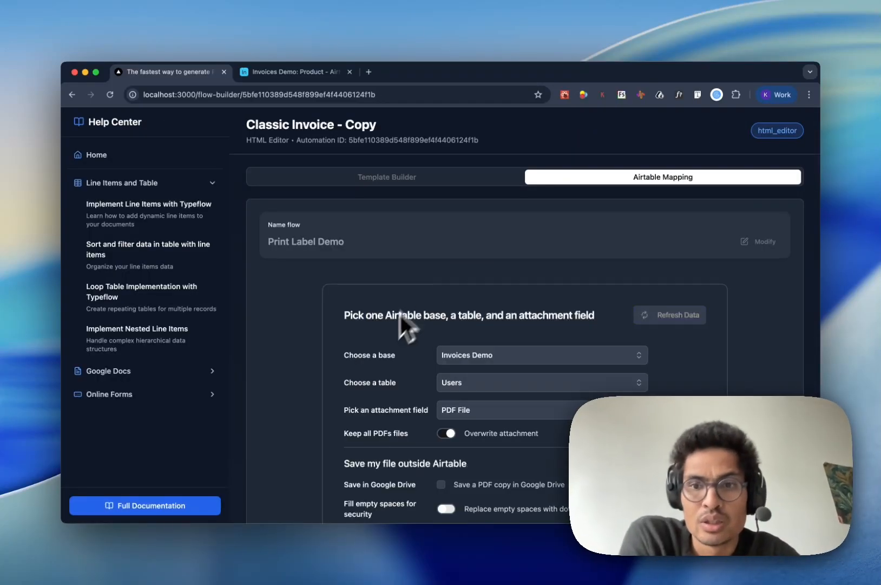
{"action": "scroll", "coordinate": [380, 344], "scroll_direction": "down", "scroll_amount": 1}
{"action": "scroll", "coordinate": [401, 369], "scroll_direction": "down", "scroll_amount": 12}
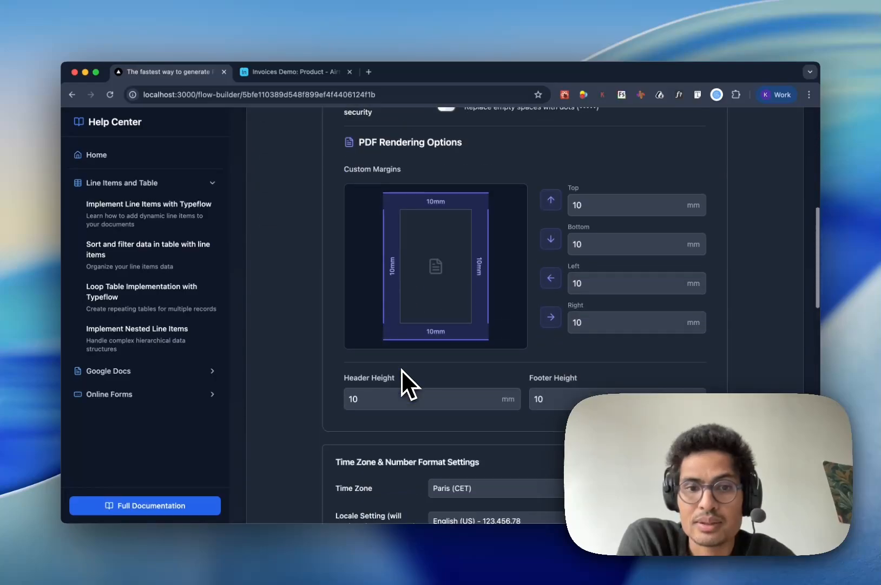
{"action": "scroll", "coordinate": [402, 370], "scroll_direction": "up", "scroll_amount": 2}
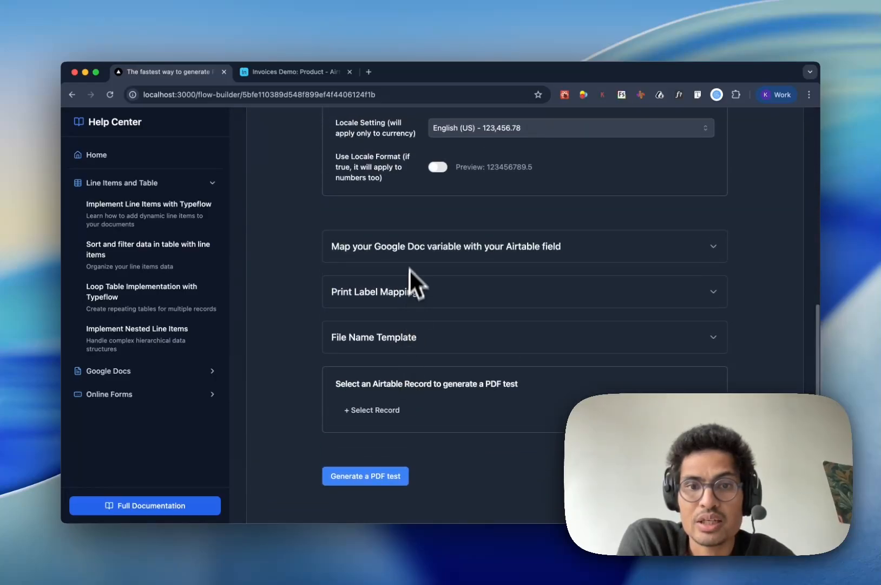
Examine the section for mapping Google Doc variables to Airtable fields and collapse it again.
{"action": "left_click", "coordinate": [416, 255]}
{"action": "scroll", "coordinate": [416, 257], "scroll_direction": "down", "scroll_amount": 3}
{"action": "scroll", "coordinate": [413, 216], "scroll_direction": "up", "scroll_amount": 1}
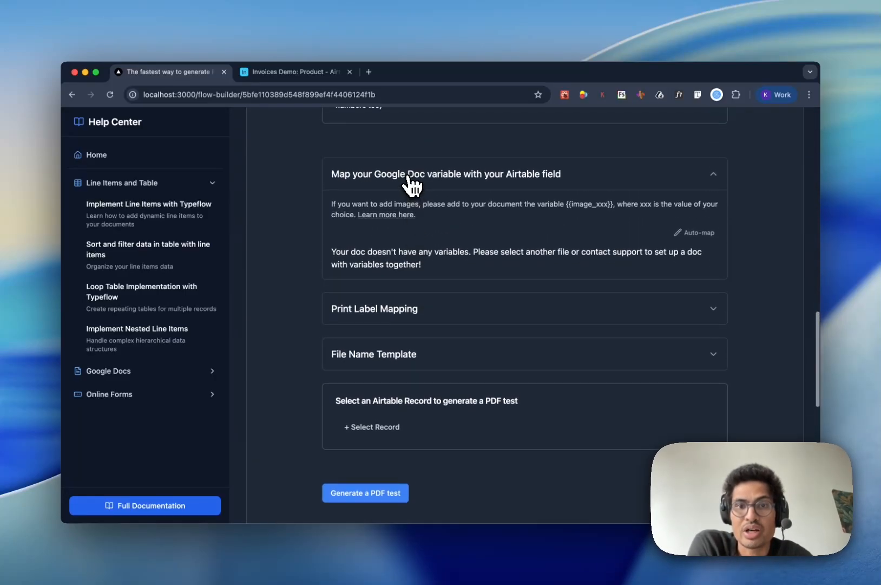
{"action": "left_click", "coordinate": [408, 176]}
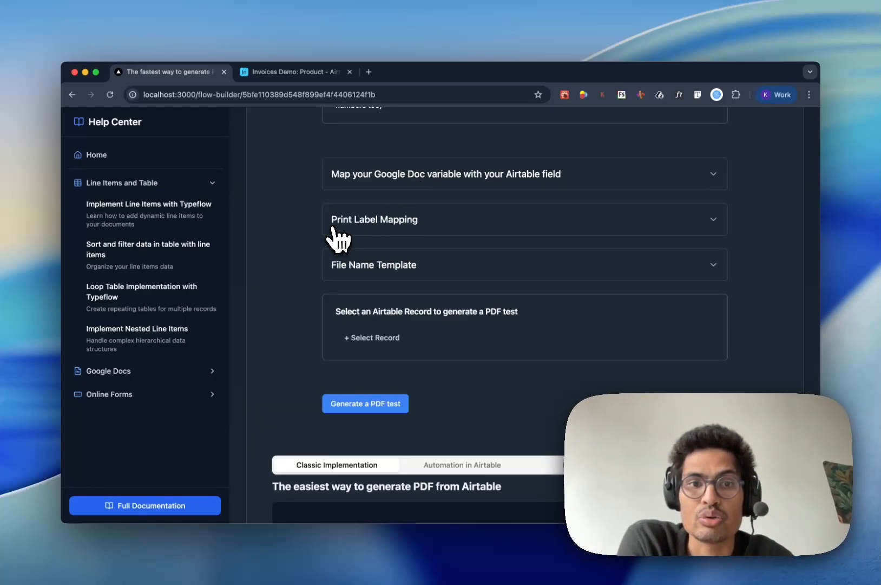
Expand the Print Label Mapping section to show the print_label_0 configuration.
{"action": "left_click", "coordinate": [366, 232]}
{"action": "scroll", "coordinate": [365, 232], "scroll_direction": "down", "scroll_amount": 1}
{"action": "scroll", "coordinate": [374, 216], "scroll_direction": "up", "scroll_amount": 2}
{"action": "scroll", "coordinate": [370, 236], "scroll_direction": "down", "scroll_amount": 3}
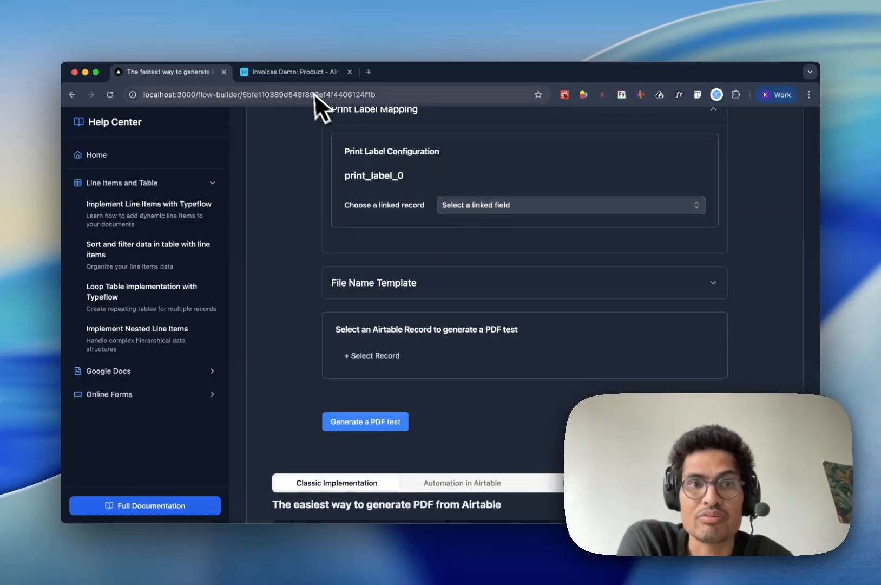
Switch to Airtable and examine the linked-record fields of the Users table.
{"action": "left_click", "coordinate": [304, 77]}
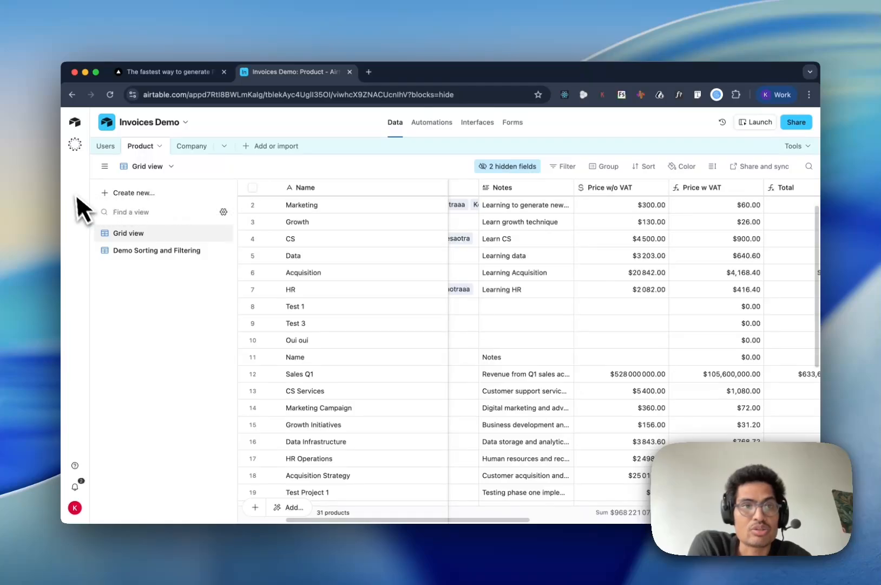
{"action": "left_click", "coordinate": [106, 149]}
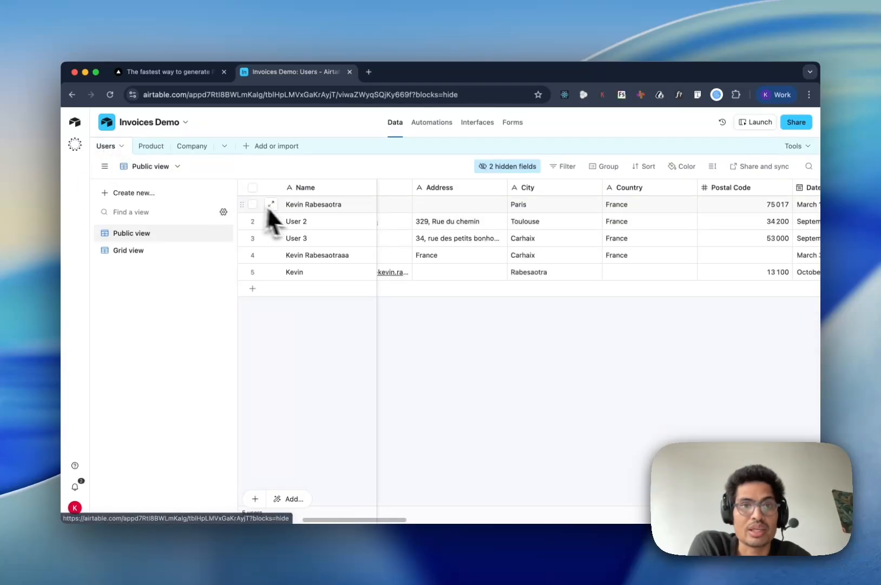
{"action": "scroll", "coordinate": [476, 223], "scroll_direction": "left", "scroll_amount": 10}
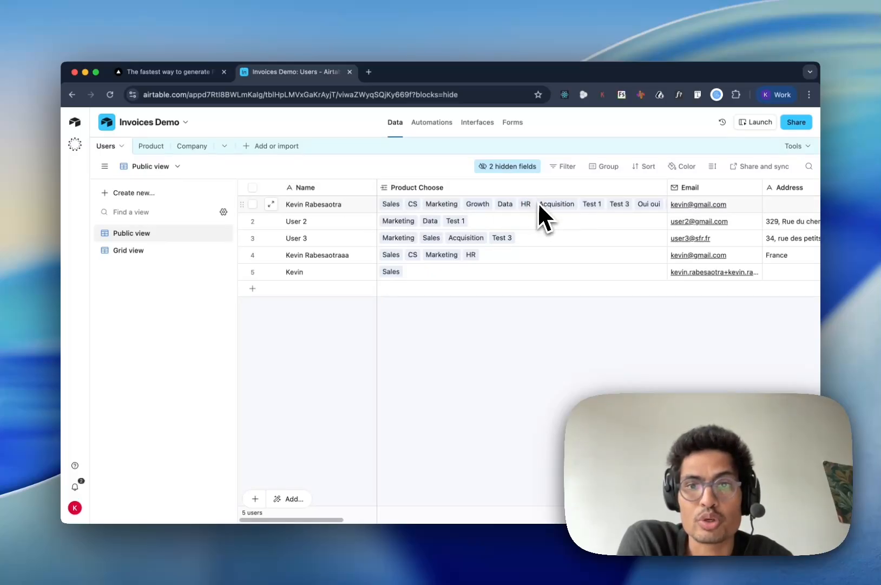
{"action": "scroll", "coordinate": [540, 212], "scroll_direction": "right", "scroll_amount": 2}
{"action": "scroll", "coordinate": [540, 206], "scroll_direction": "right", "scroll_amount": 10}
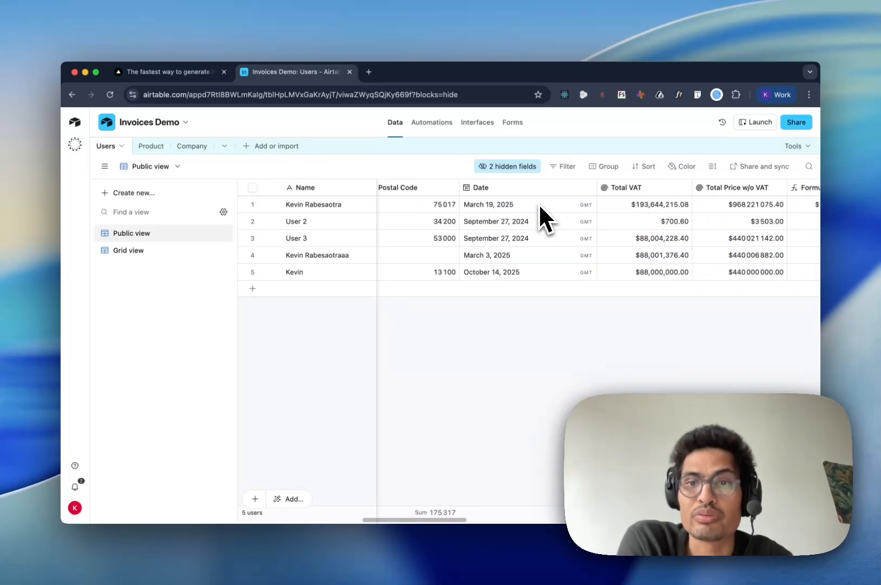
{"action": "scroll", "coordinate": [541, 217], "scroll_direction": "right", "scroll_amount": 15}
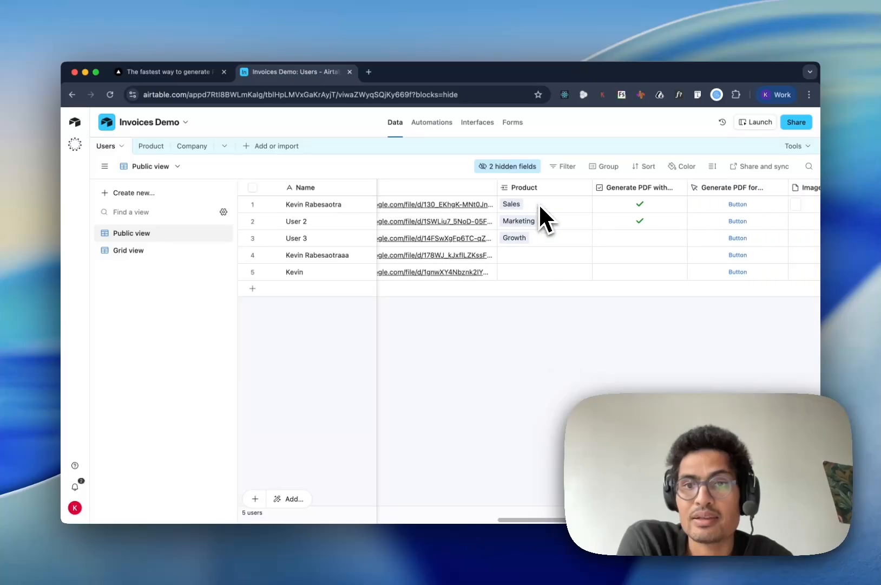
{"action": "scroll", "coordinate": [530, 208], "scroll_direction": "left", "scroll_amount": 20}
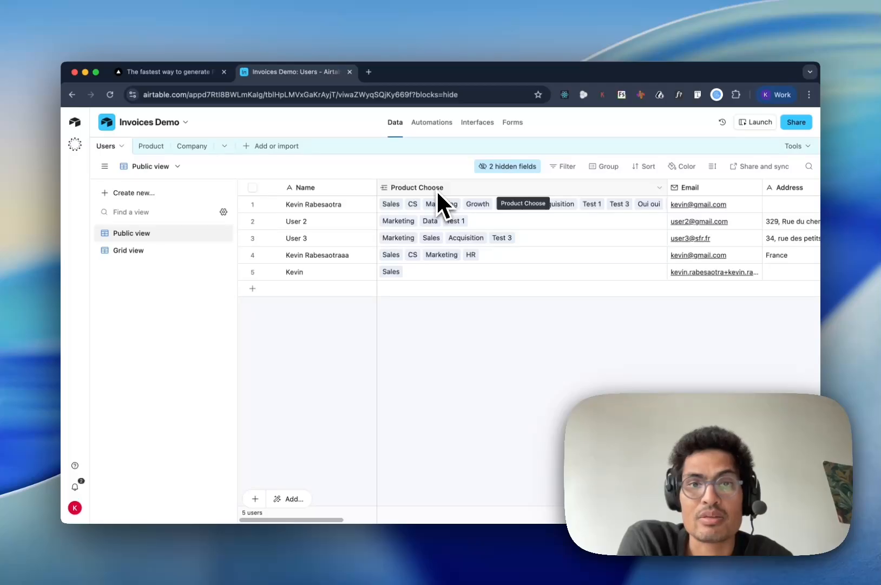
Back in Typeflow, set the linked record of print_label_0 to Product Choose and map {{product_name}} to Name.
{"action": "left_click", "coordinate": [210, 76]}
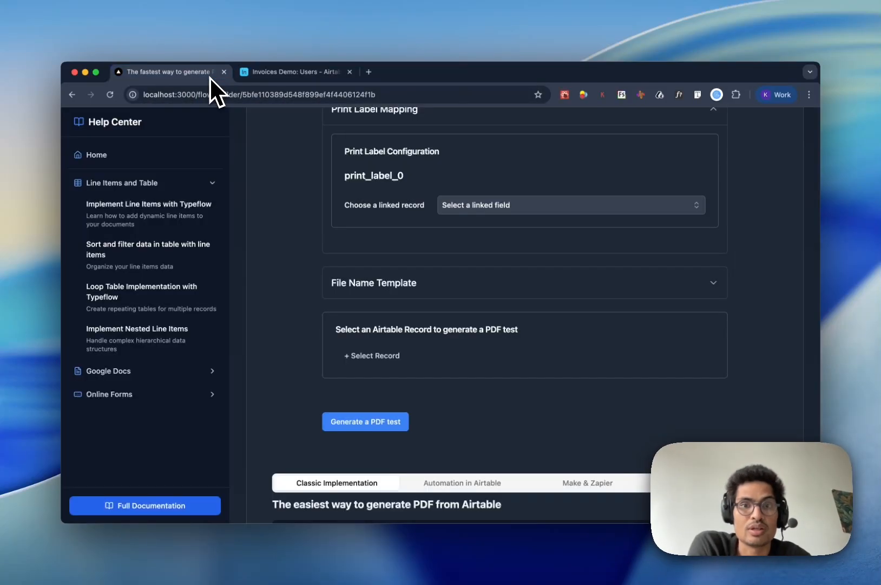
{"action": "left_click", "coordinate": [482, 206]}
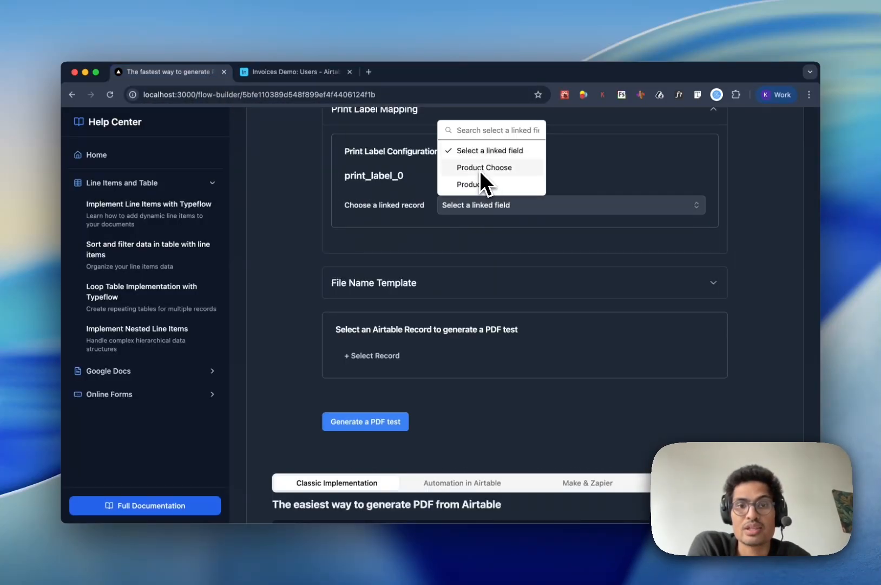
{"action": "left_click", "coordinate": [480, 169]}
{"action": "left_click", "coordinate": [478, 237]}
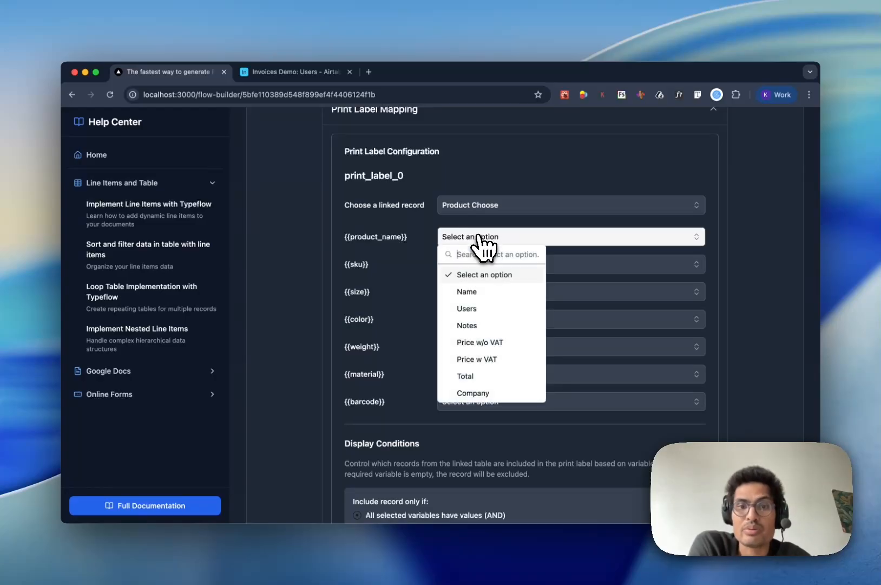
{"action": "left_click", "coordinate": [481, 291]}
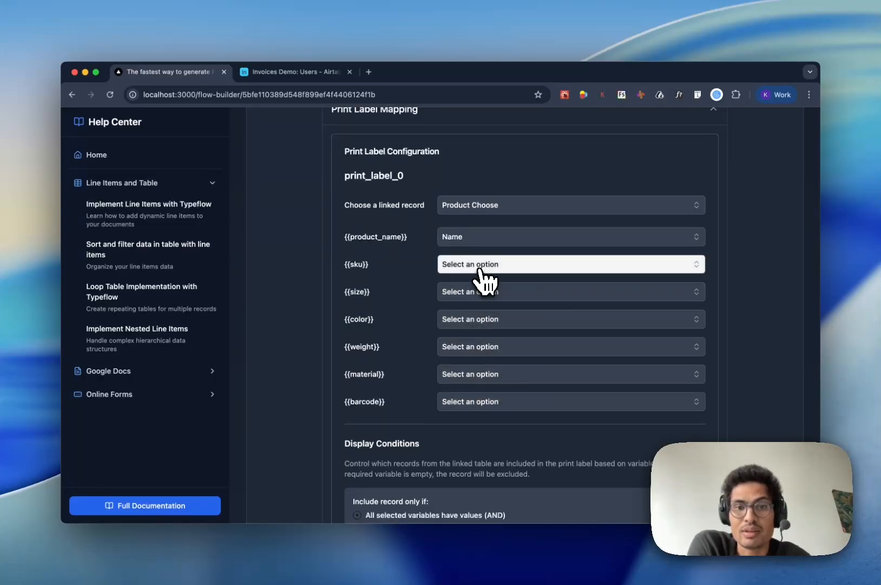
Map the {{sku}} variable to the Price w/o VAT field.
{"action": "left_click", "coordinate": [479, 267]}
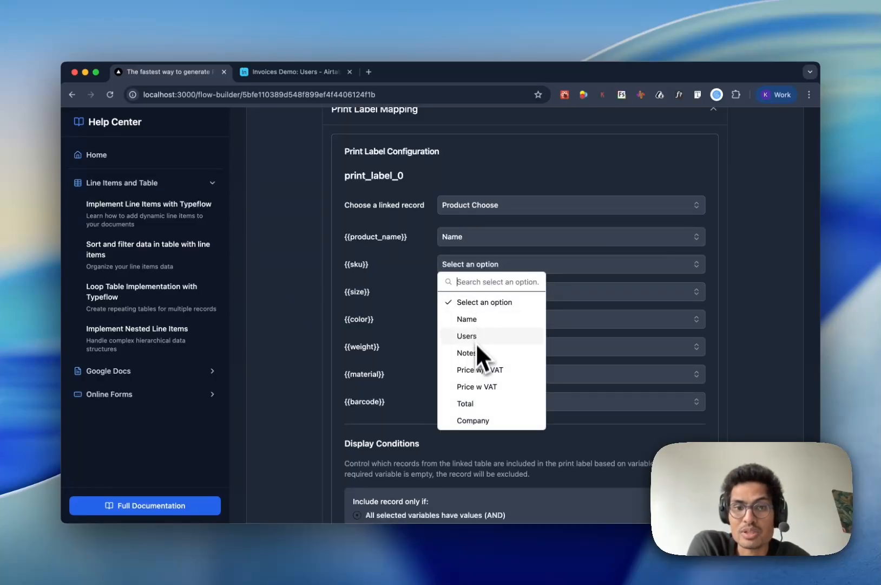
{"action": "left_click", "coordinate": [468, 352]}
{"action": "left_click", "coordinate": [469, 271]}
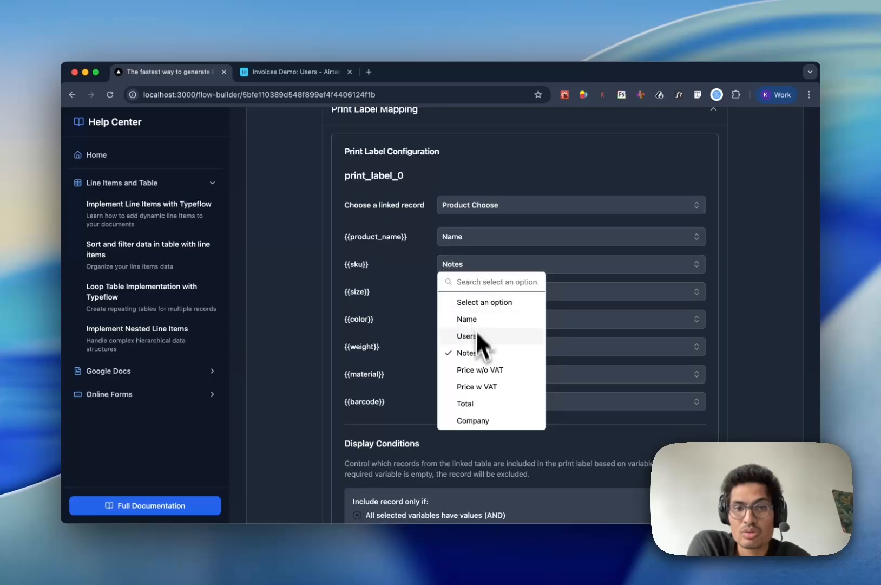
{"action": "left_click", "coordinate": [481, 371]}
Map {{size}} to Price w VAT and {{color}} to Total.
{"action": "left_click", "coordinate": [484, 293]}
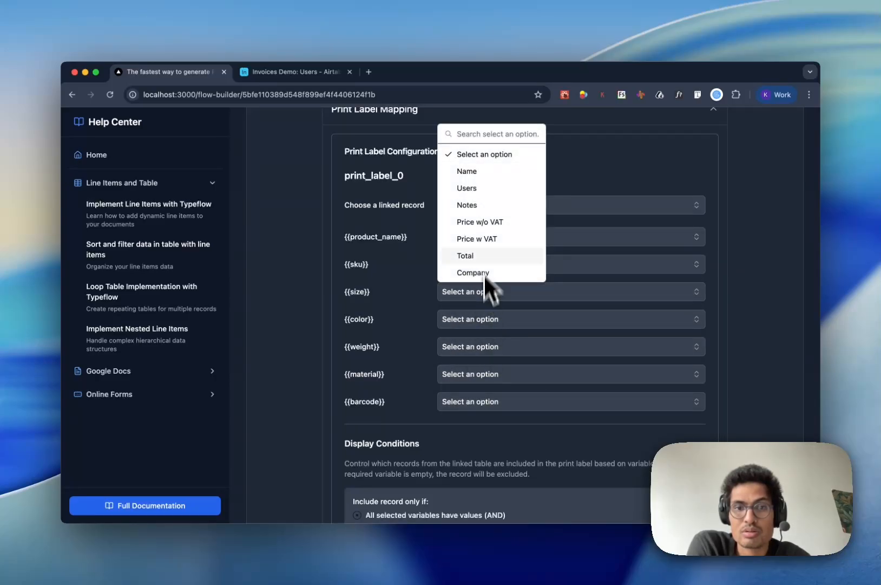
{"action": "left_click", "coordinate": [483, 239]}
{"action": "left_click", "coordinate": [475, 319]}
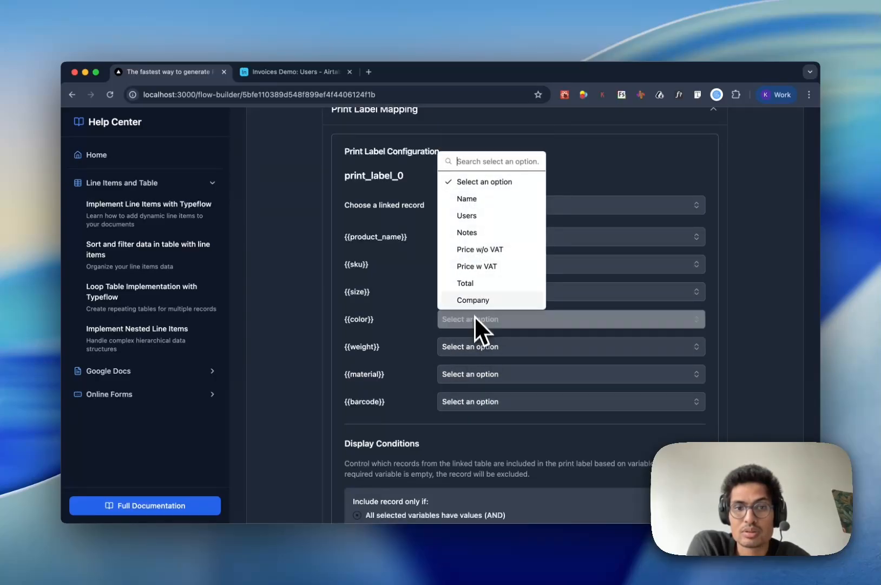
{"action": "left_click", "coordinate": [477, 283]}
Map {{weight}} to Status and {{material}} to Start Date.
{"action": "left_click", "coordinate": [472, 349]}
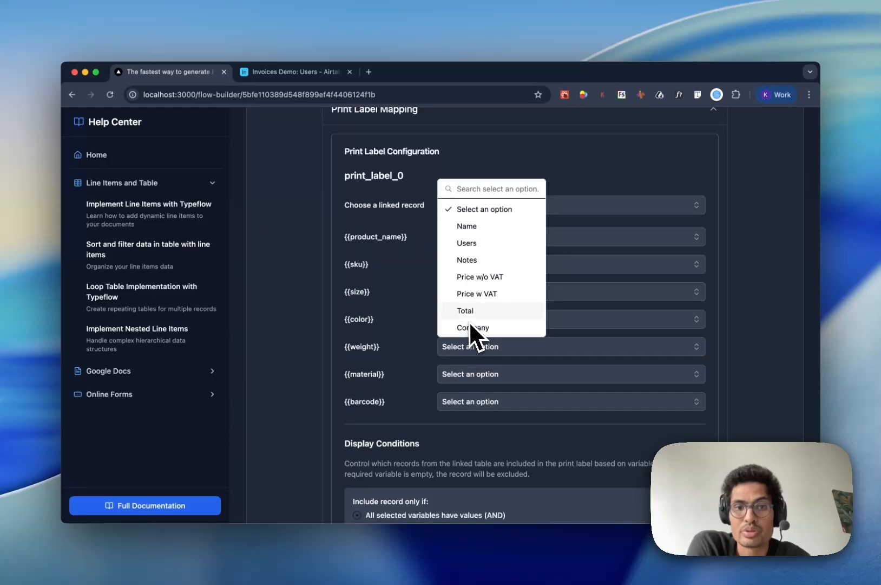
{"action": "scroll", "coordinate": [469, 319], "scroll_direction": "down", "scroll_amount": 3}
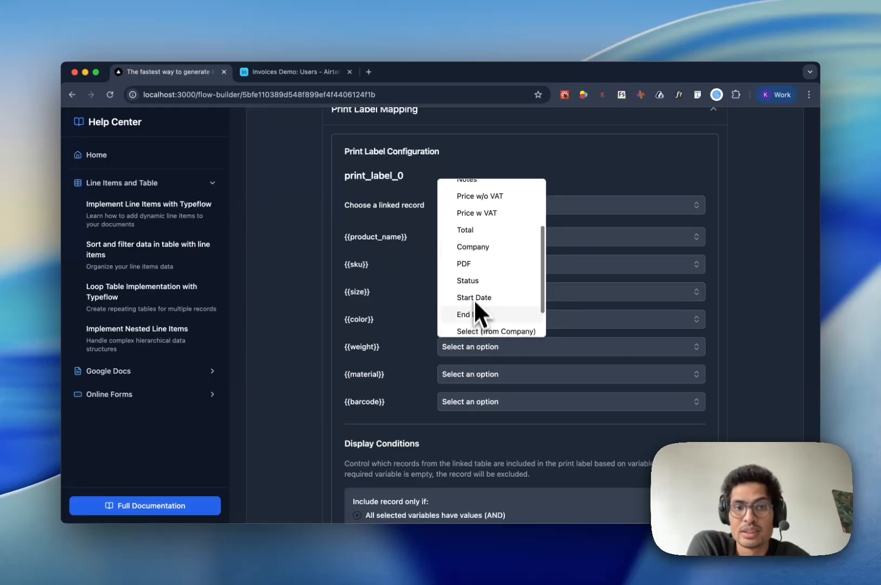
{"action": "left_click", "coordinate": [474, 296]}
{"action": "left_click", "coordinate": [462, 372]}
{"action": "scroll", "coordinate": [462, 347], "scroll_direction": "down", "scroll_amount": 4}
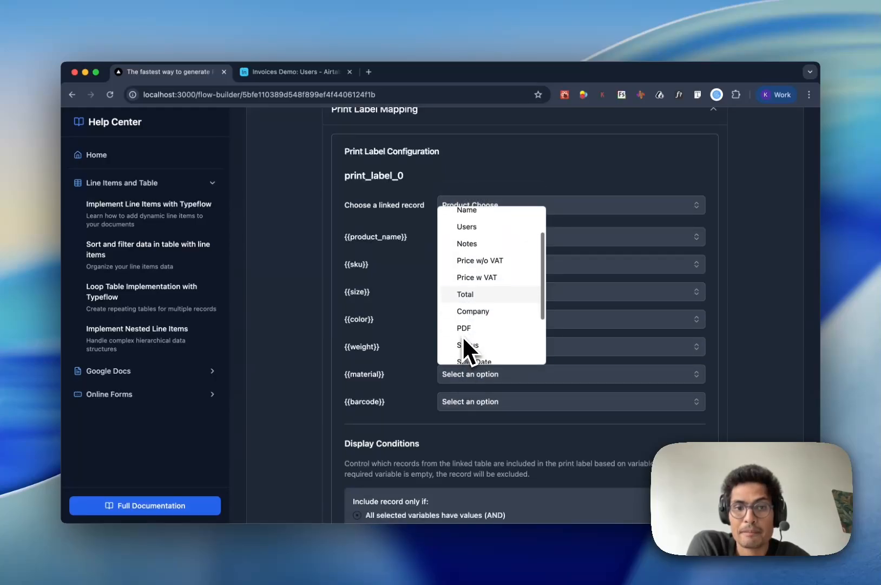
{"action": "left_click", "coordinate": [467, 325]}
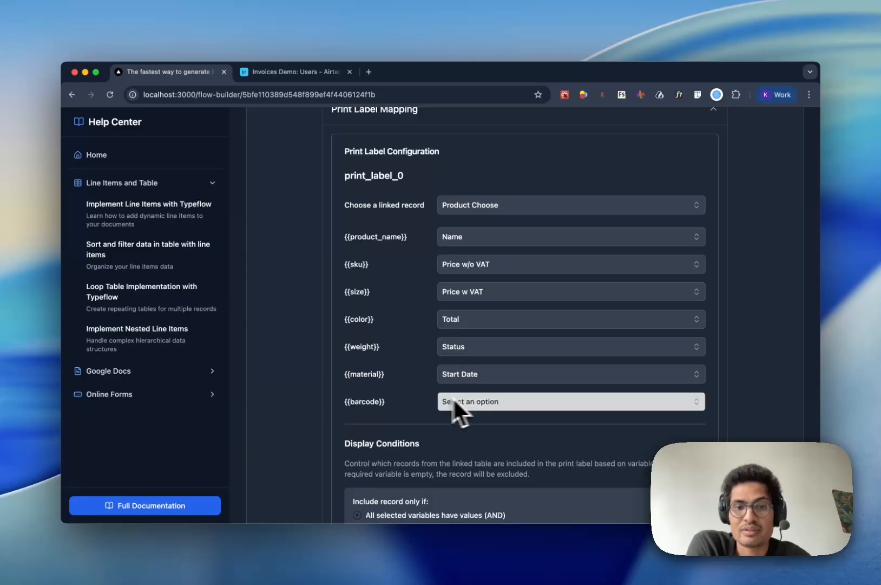
Review the Display Conditions options and check the Product table in Airtable for records with missing values.
{"action": "scroll", "coordinate": [380, 405], "scroll_direction": "down", "scroll_amount": 3}
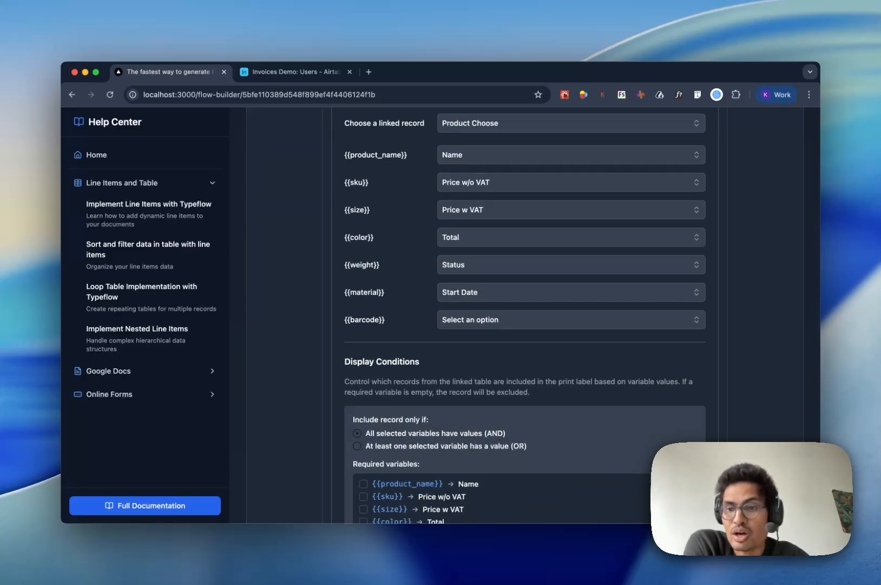
{"action": "scroll", "coordinate": [477, 441], "scroll_direction": "down", "scroll_amount": 2}
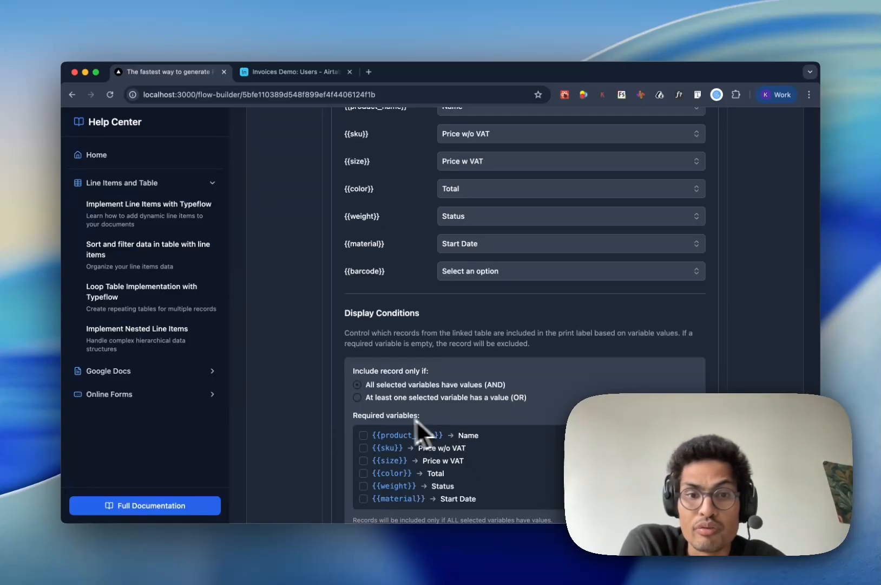
{"action": "scroll", "coordinate": [387, 418], "scroll_direction": "down", "scroll_amount": 2}
{"action": "left_click", "coordinate": [280, 72]}
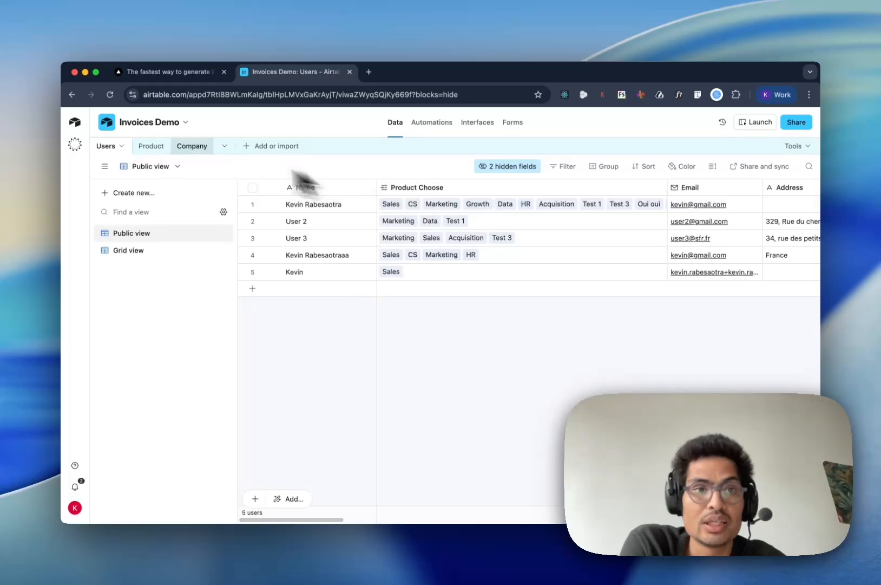
{"action": "left_click", "coordinate": [151, 147]}
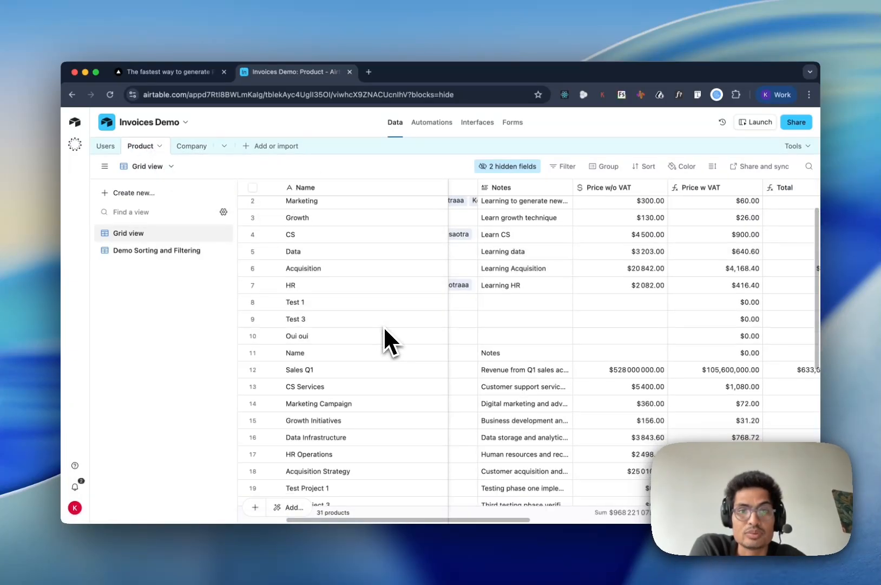
{"action": "scroll", "coordinate": [383, 325], "scroll_direction": "down", "scroll_amount": 1}
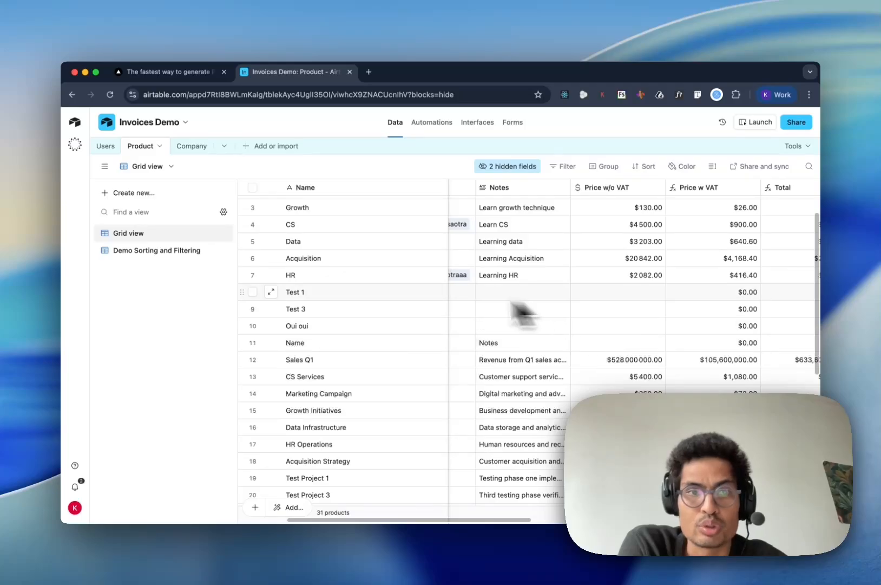
Switch back to Typeflow and mark {{sku}} as a required variable in the display conditions.
{"action": "left_click", "coordinate": [182, 74]}
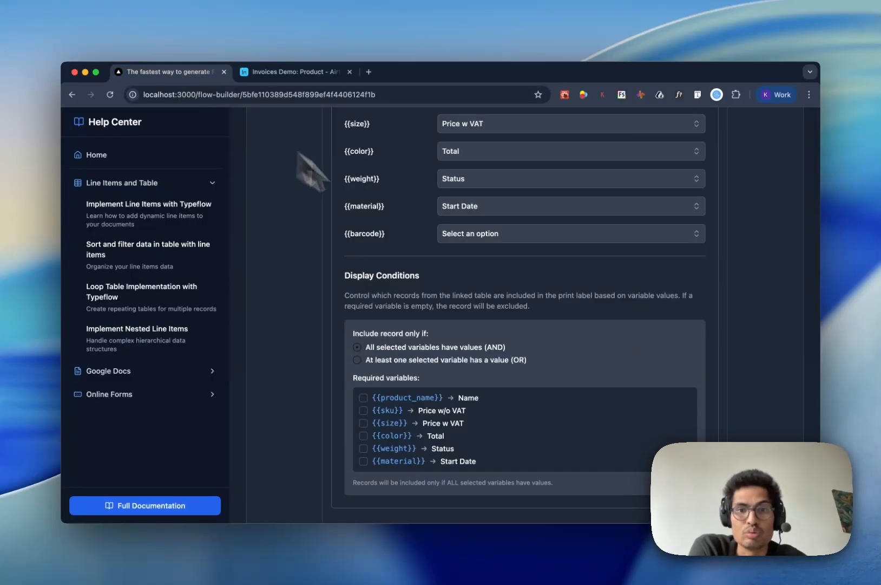
{"action": "left_click", "coordinate": [365, 410]}
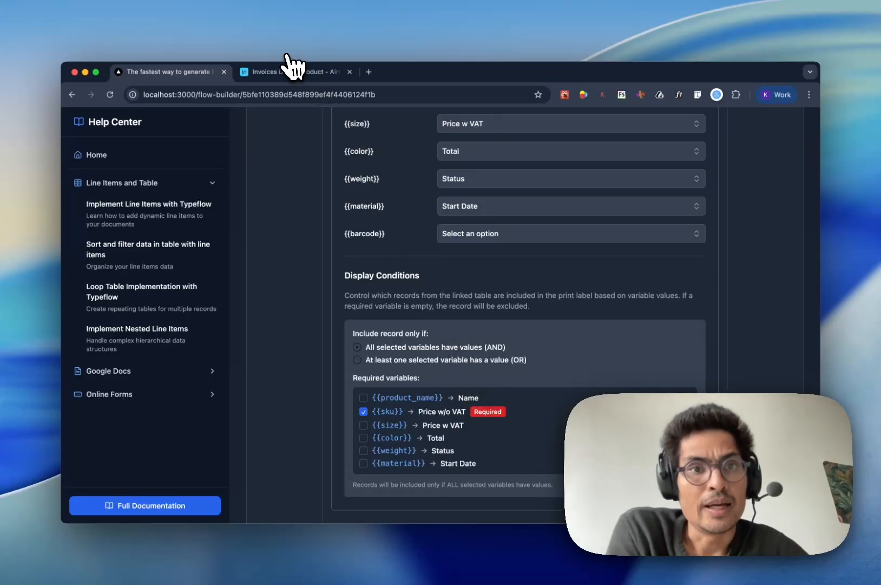
Copy the Classic Implementation URL for generating the PDF from Airtable.
{"action": "scroll", "coordinate": [410, 311], "scroll_direction": "down", "scroll_amount": 12}
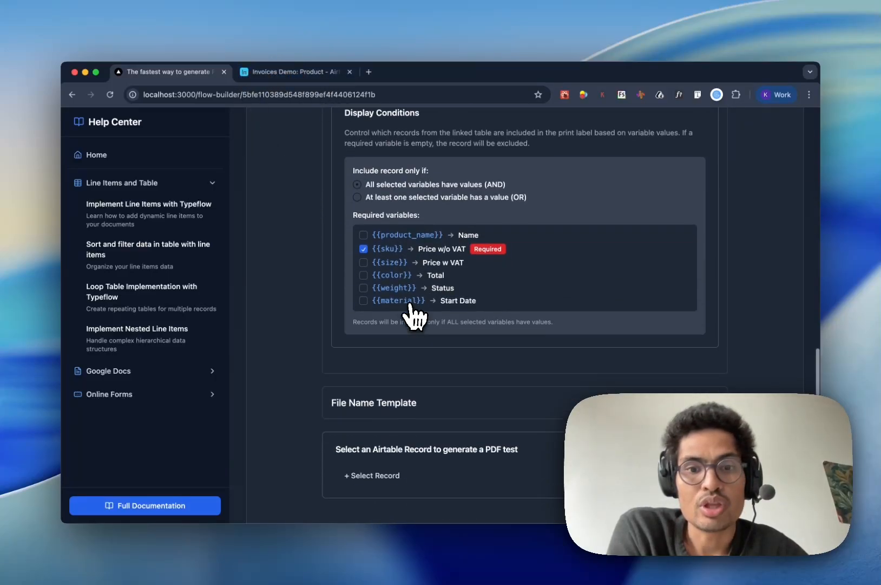
{"action": "scroll", "coordinate": [417, 319], "scroll_direction": "up", "scroll_amount": 5}
{"action": "scroll", "coordinate": [417, 320], "scroll_direction": "down", "scroll_amount": 3}
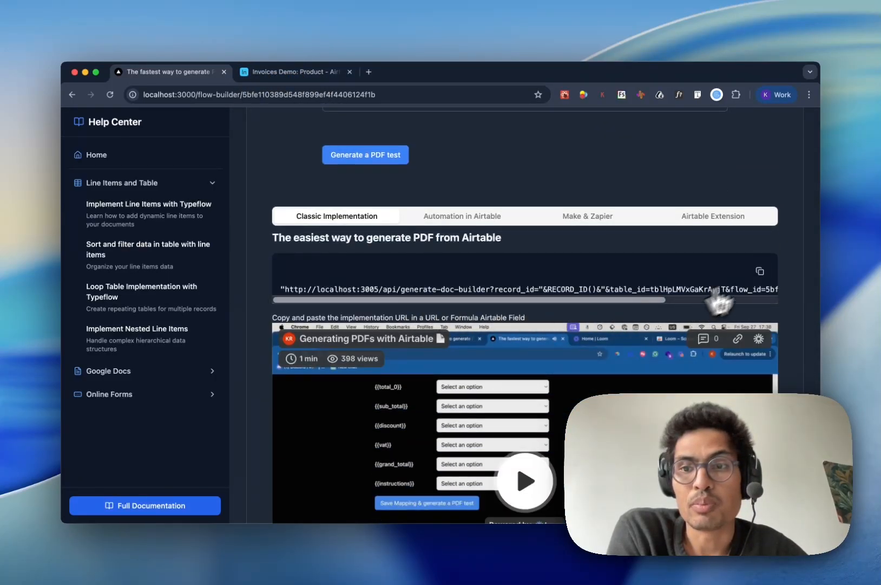
{"action": "left_click", "coordinate": [761, 271]}
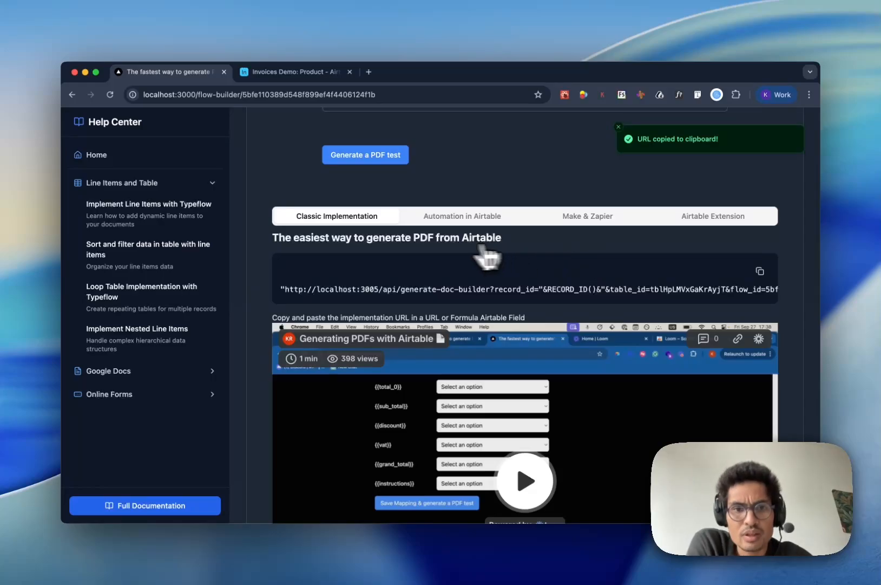
Switch to Airtable and start adding a new field at the end of the Users table.
{"action": "left_click", "coordinate": [256, 77]}
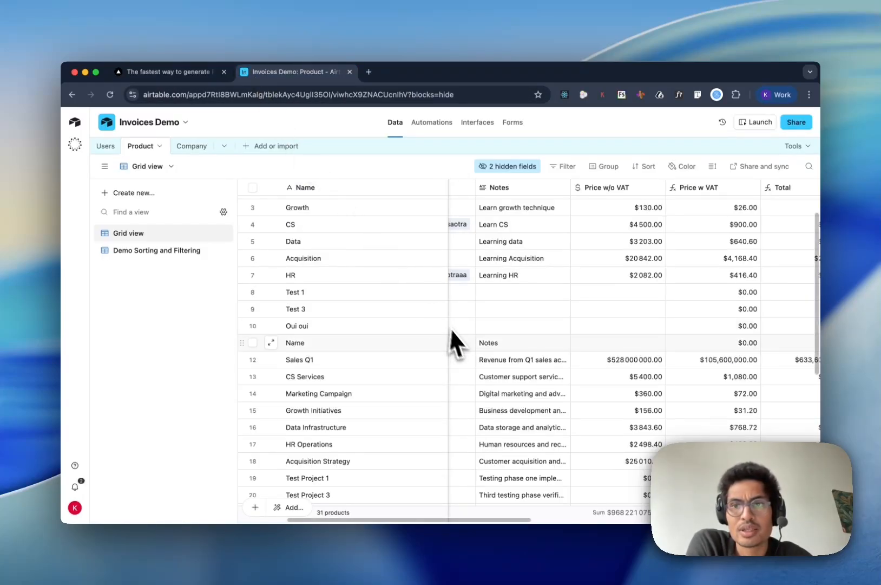
{"action": "scroll", "coordinate": [461, 339], "scroll_direction": "left", "scroll_amount": 6}
{"action": "scroll", "coordinate": [459, 335], "scroll_direction": "right", "scroll_amount": 3}
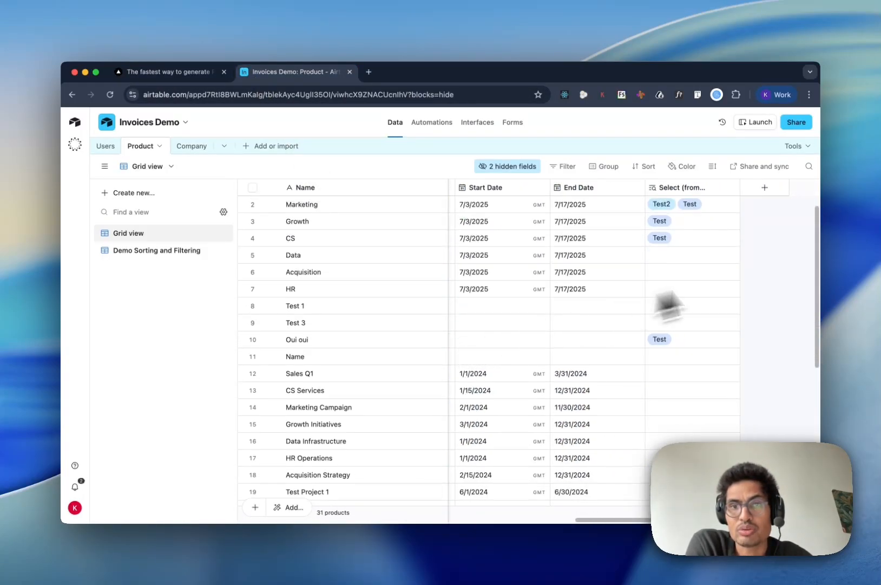
{"action": "left_click", "coordinate": [106, 147]}
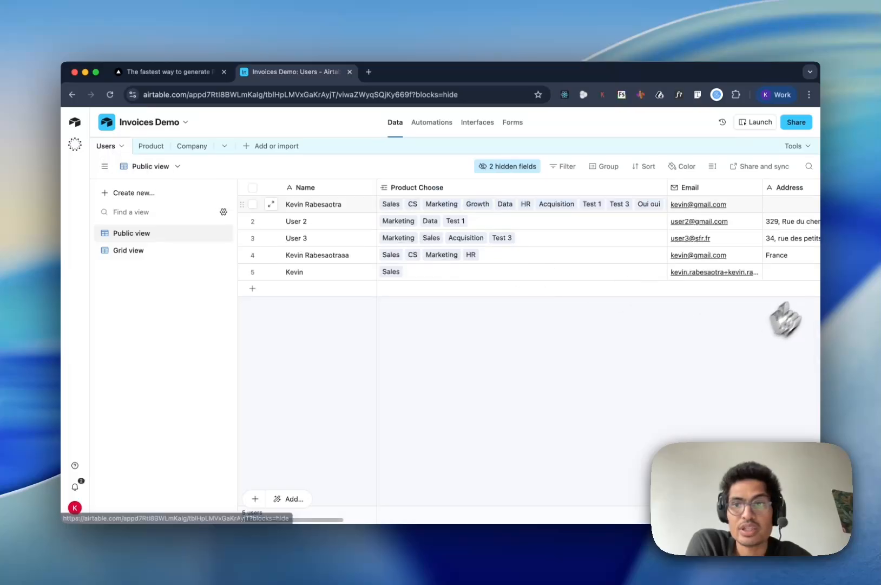
{"action": "scroll", "coordinate": [774, 217], "scroll_direction": "right", "scroll_amount": 5}
{"action": "scroll", "coordinate": [771, 219], "scroll_direction": "right", "scroll_amount": 6}
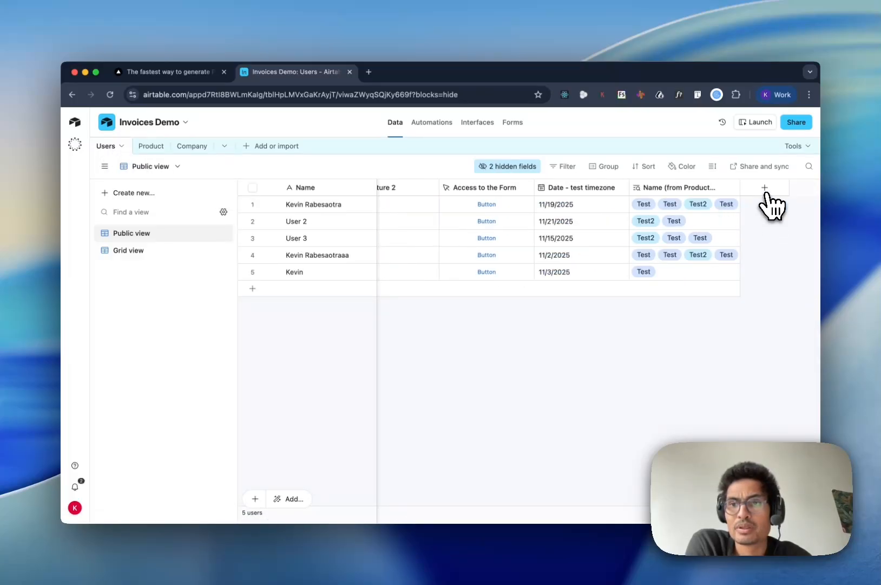
{"action": "left_click", "coordinate": [765, 189]}
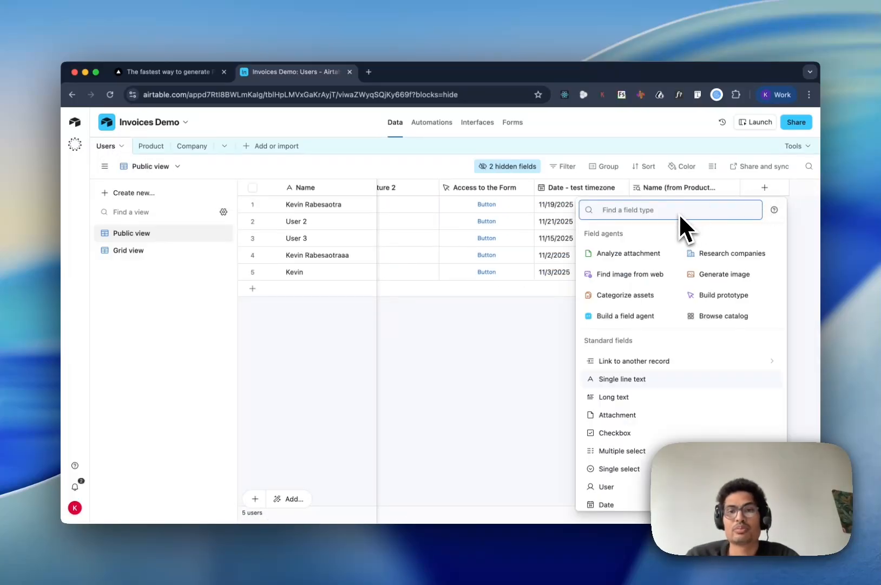
{"action": "type", "text": "Print L"}
{"action": "key", "text": "super+a"}
{"action": "key", "text": "BackSpace"}
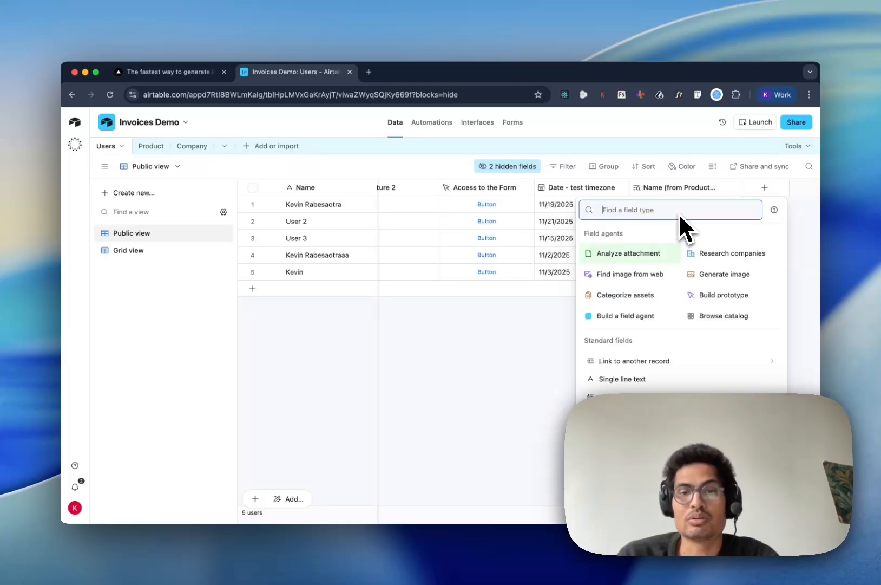
Create a Button field named Print Label that opens a URL, using the copied generation URL as its formula.
{"action": "type", "text": "button"}
{"action": "left_click", "coordinate": [677, 235]}
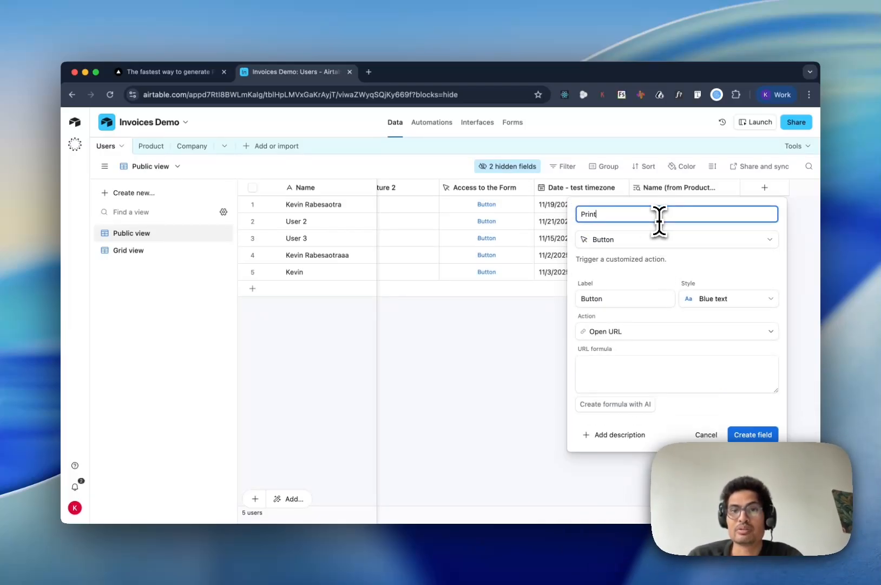
{"action": "left_click", "coordinate": [634, 366]}
{"action": "key", "text": "super+v"}
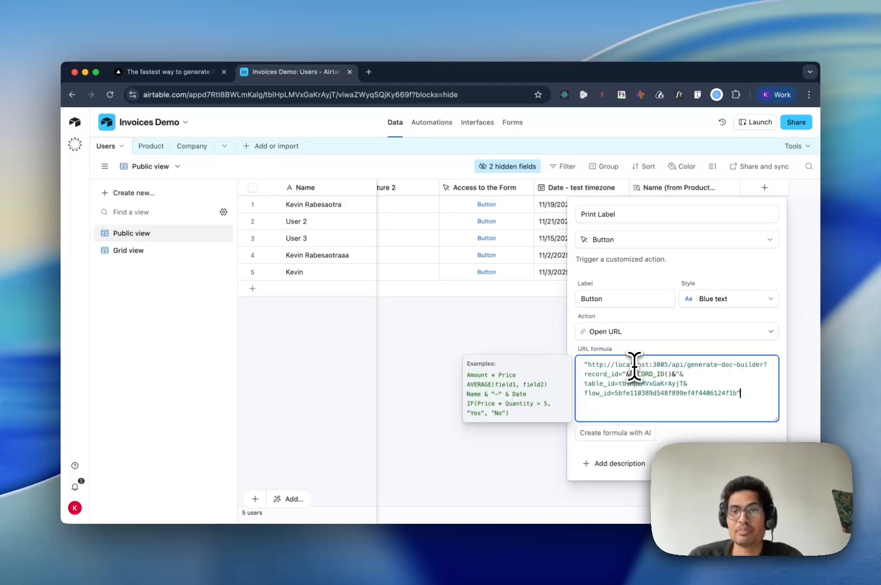
{"action": "left_click", "coordinate": [753, 482]}
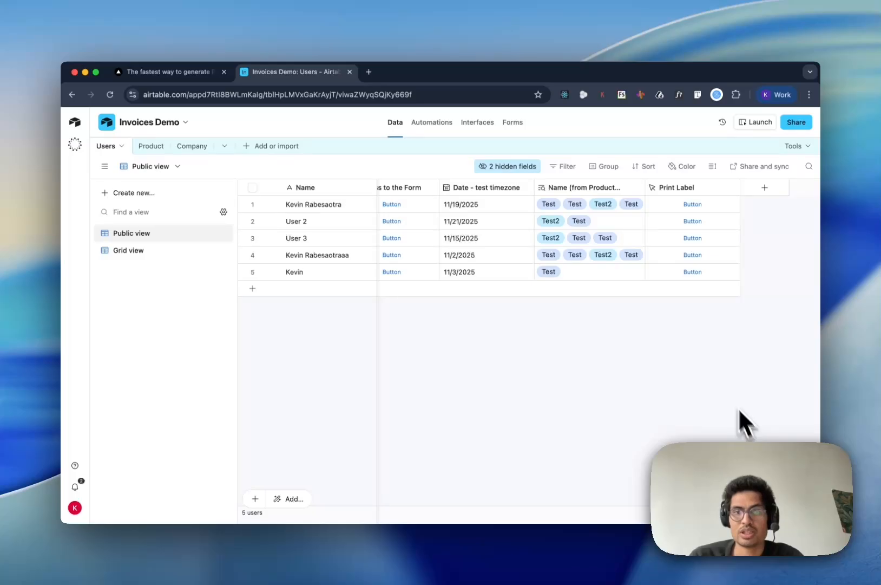
Generate the label PDF from the first user's Print Label field and look through its first page.
{"action": "left_click", "coordinate": [693, 205]}
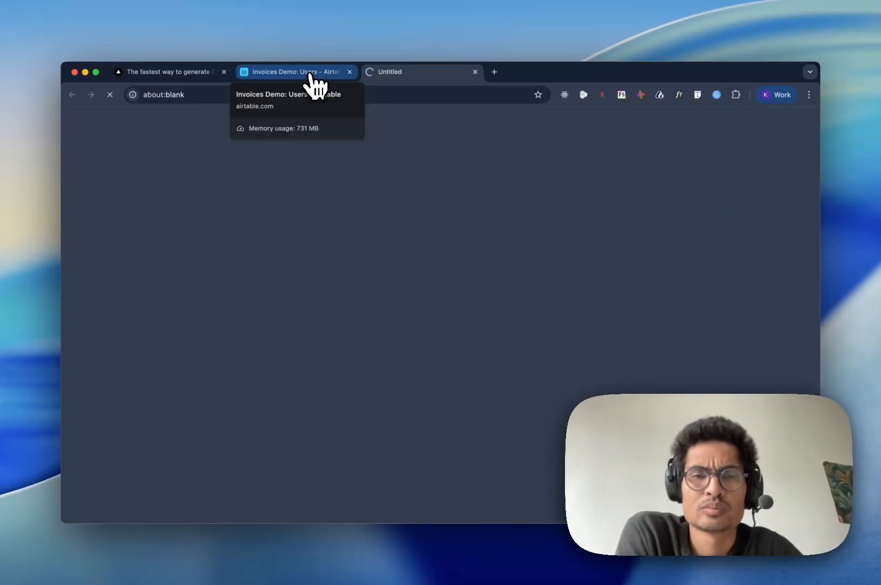
{"action": "scroll", "coordinate": [502, 297], "scroll_direction": "down", "scroll_amount": 3}
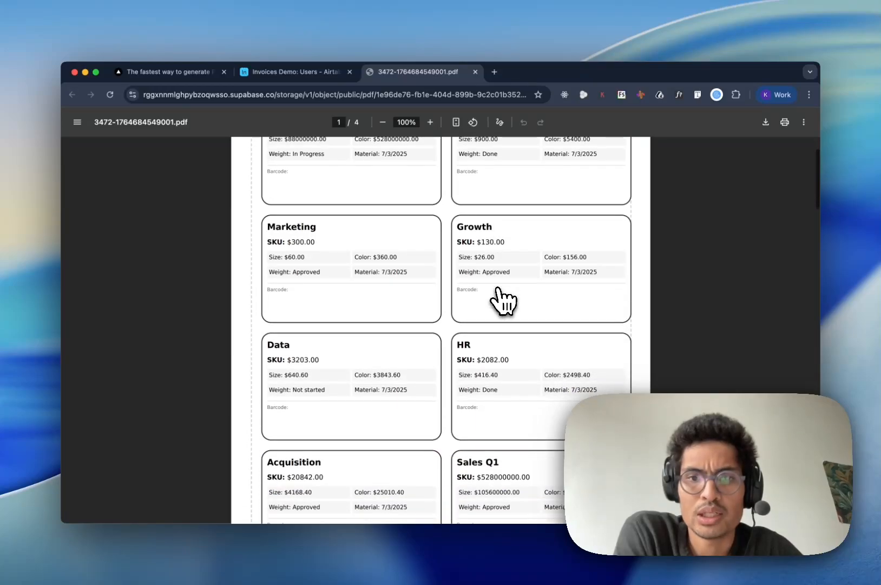
{"action": "scroll", "coordinate": [502, 298], "scroll_direction": "down", "scroll_amount": 8}
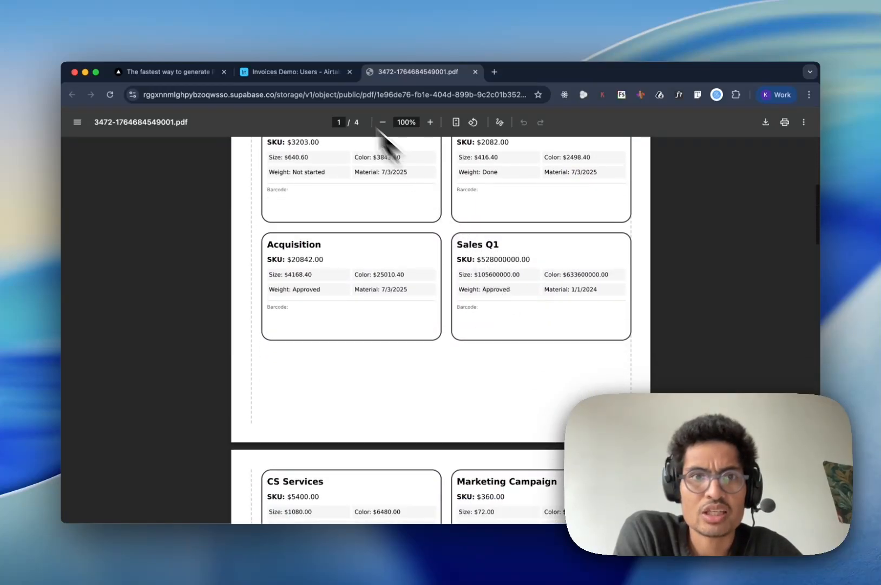
Switch back to Airtable and check the Product table for records with missing prices and dates.
{"action": "left_click", "coordinate": [303, 72]}
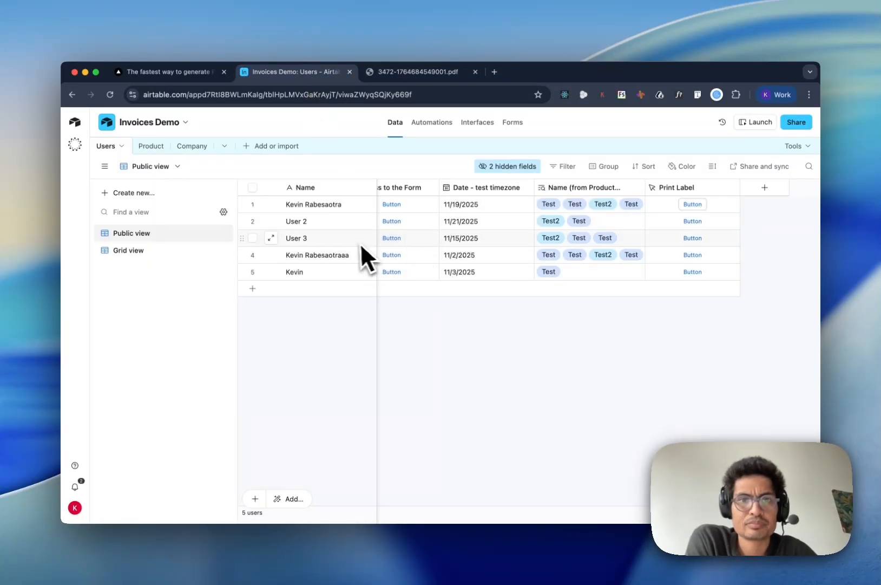
{"action": "left_click", "coordinate": [152, 145]}
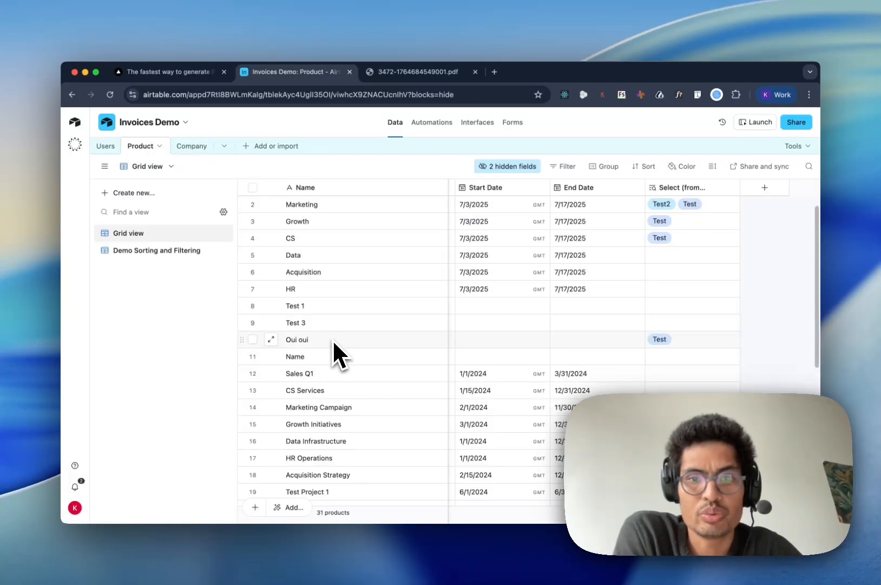
{"action": "scroll", "coordinate": [576, 365], "scroll_direction": "right", "scroll_amount": 5}
{"action": "scroll", "coordinate": [579, 366], "scroll_direction": "left", "scroll_amount": 3}
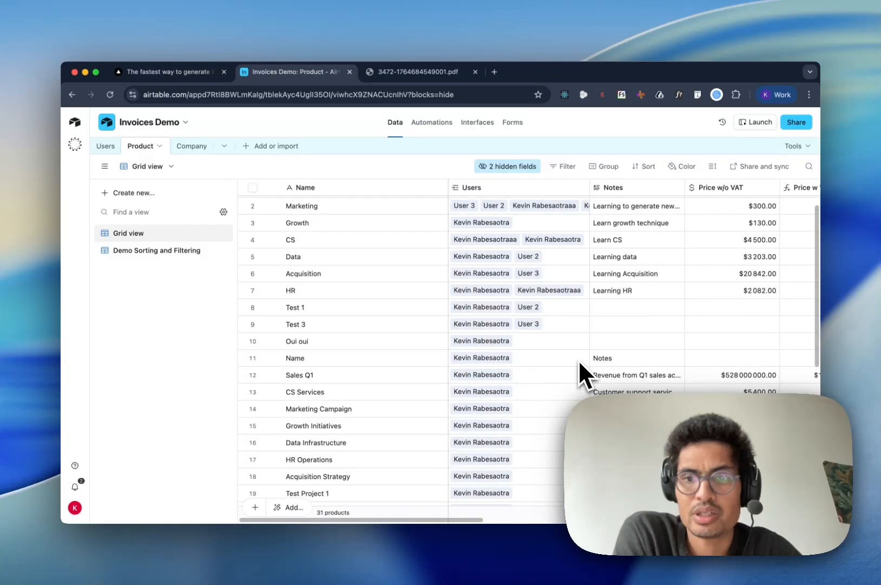
{"action": "scroll", "coordinate": [582, 370], "scroll_direction": "right", "scroll_amount": 4}
Check which products are linked to the first record under Product Choose in the Users table.
{"action": "left_click", "coordinate": [105, 146]}
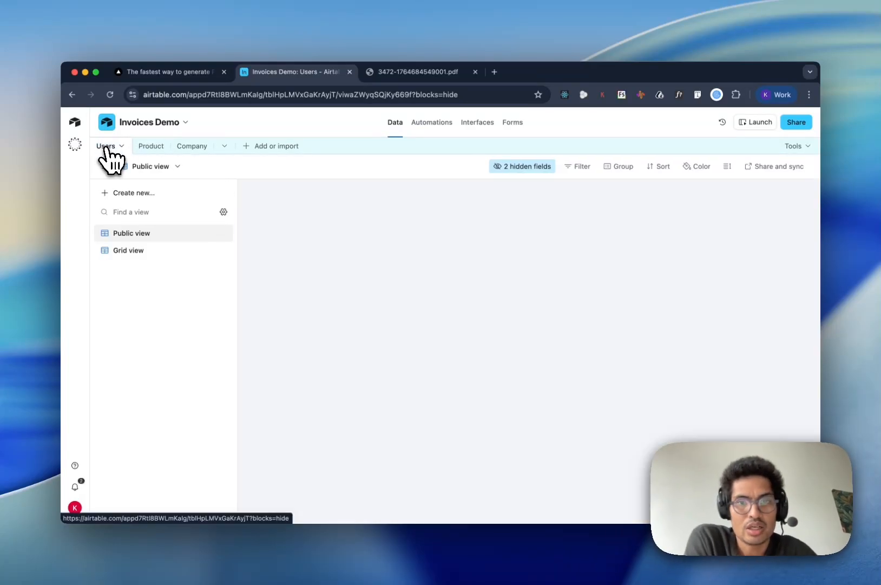
{"action": "scroll", "coordinate": [433, 216], "scroll_direction": "right", "scroll_amount": 5}
{"action": "scroll", "coordinate": [449, 217], "scroll_direction": "right", "scroll_amount": 3}
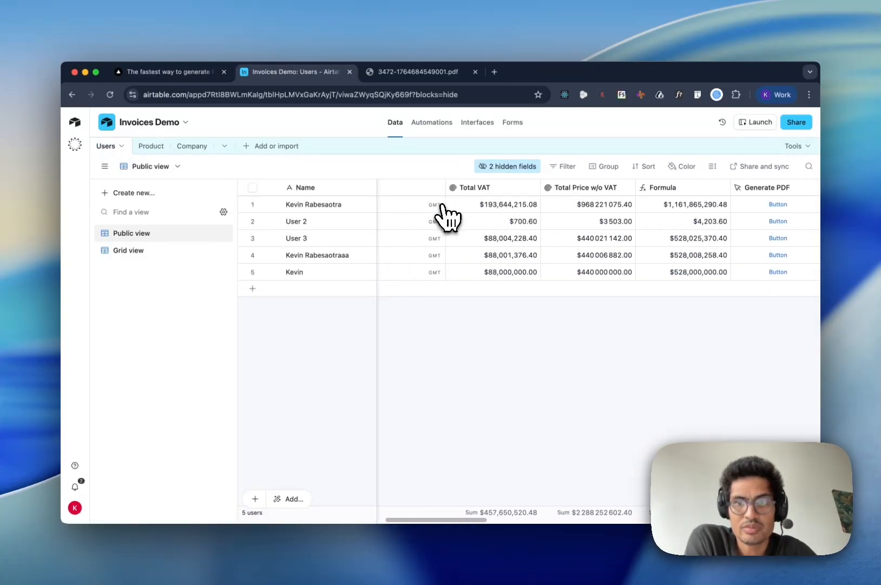
{"action": "scroll", "coordinate": [448, 216], "scroll_direction": "left", "scroll_amount": 10}
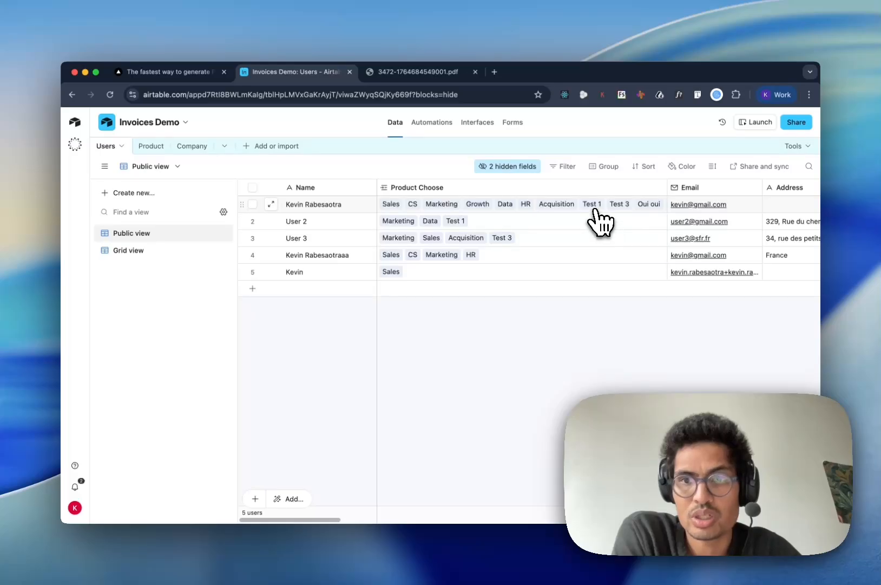
Switch to the generated PDF and search it for "oui oui", "test 1" and "test 3".
{"action": "left_click", "coordinate": [391, 76]}
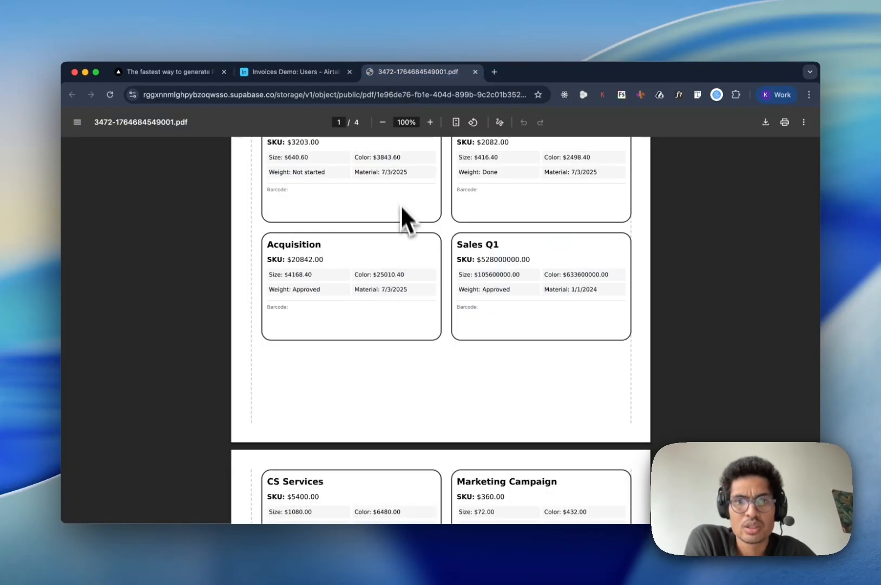
{"action": "scroll", "coordinate": [398, 217], "scroll_direction": "up", "scroll_amount": 5}
{"action": "key", "text": "super+f"}
{"action": "type", "text": "oui oui"}
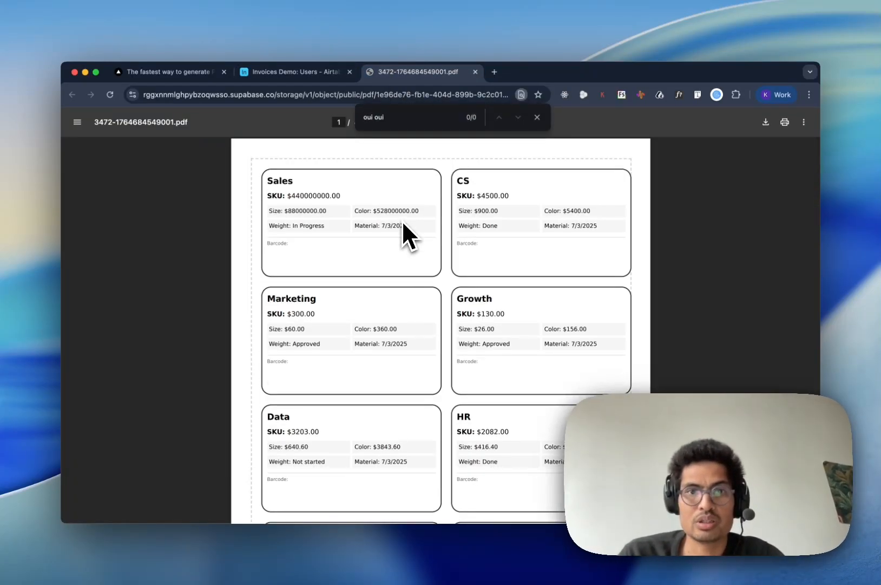
{"action": "key", "text": "super+a"}
{"action": "key", "text": "BackSpace"}
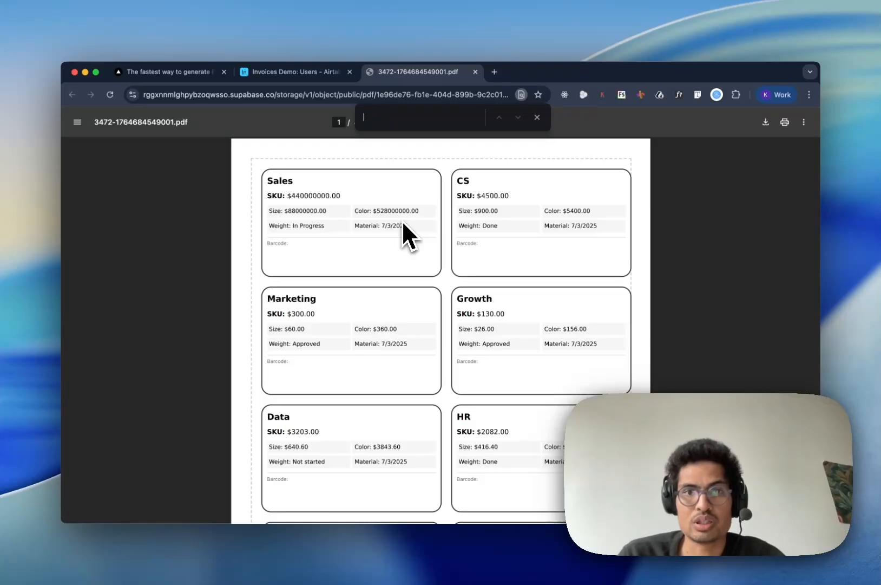
{"action": "type", "text": "test 1"}
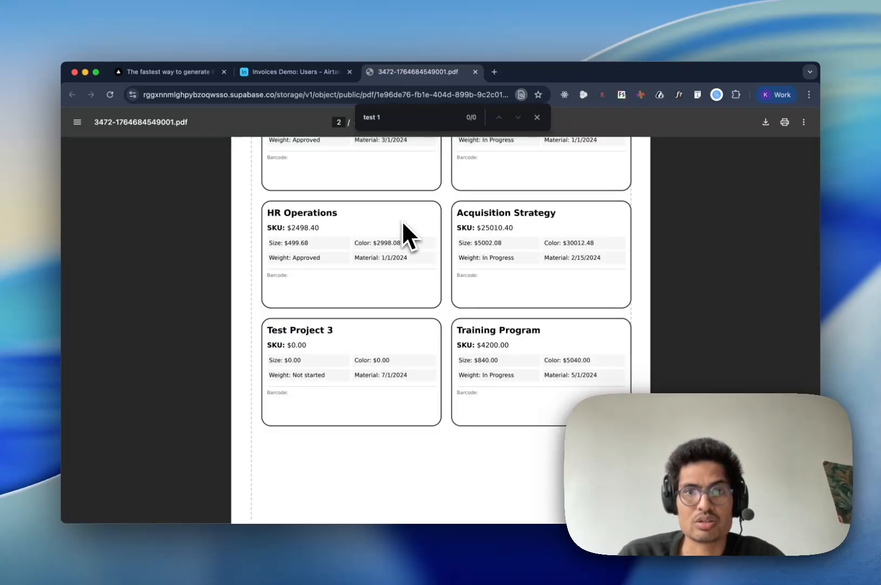
{"action": "key", "text": "super+a"}
{"action": "key", "text": "Right"}
{"action": "key", "text": "BackSpace"}
{"action": "type", "text": "3"}
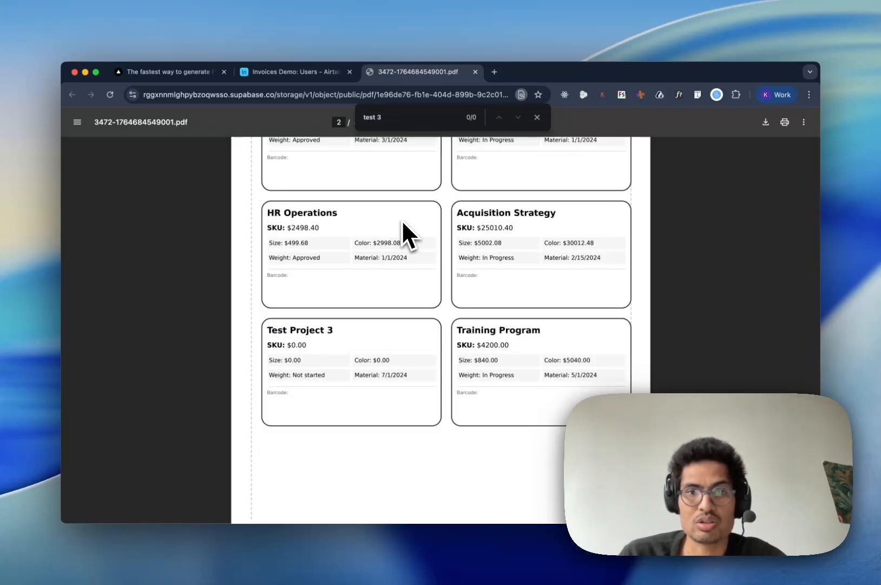
Review the product labels in the PDF from the first page through to the second.
{"action": "scroll", "coordinate": [406, 309], "scroll_direction": "up", "scroll_amount": 15}
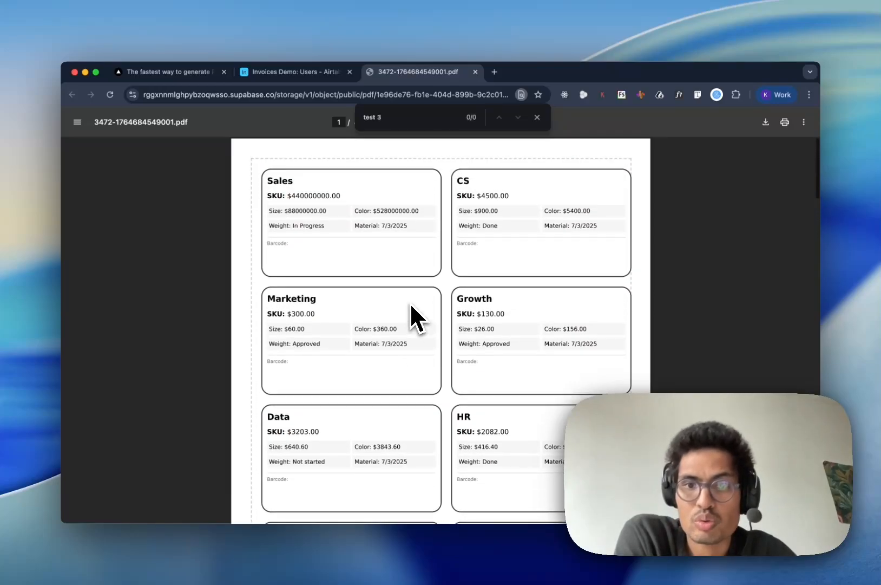
{"action": "scroll", "coordinate": [411, 306], "scroll_direction": "down", "scroll_amount": 10}
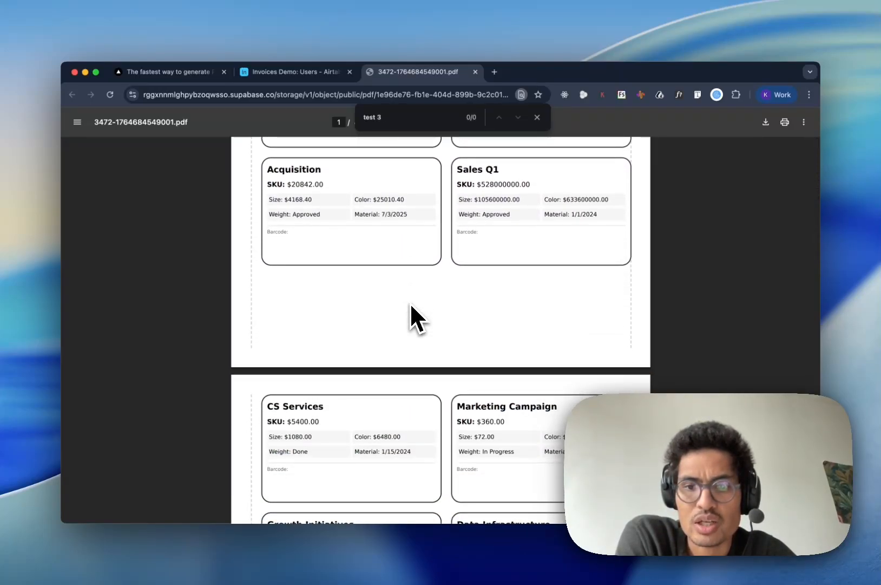
{"action": "scroll", "coordinate": [410, 306], "scroll_direction": "down", "scroll_amount": 5}
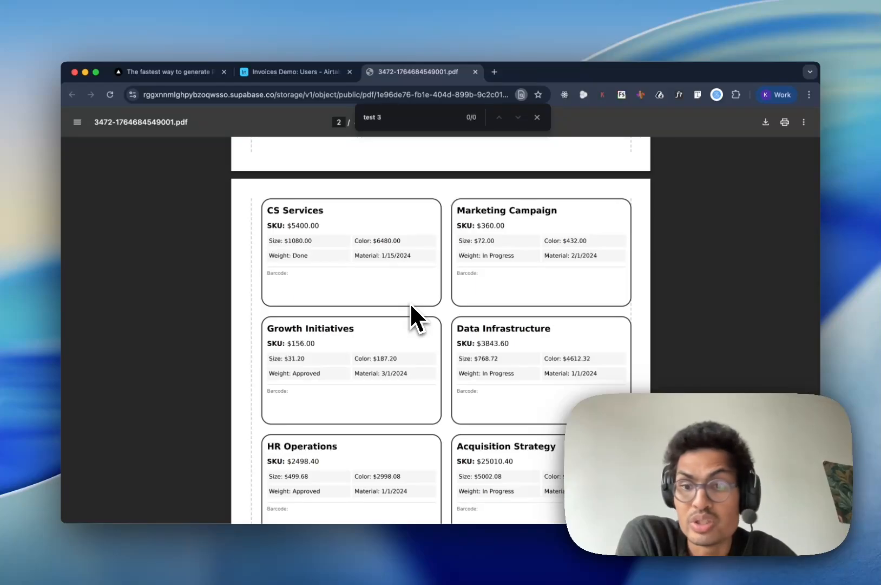